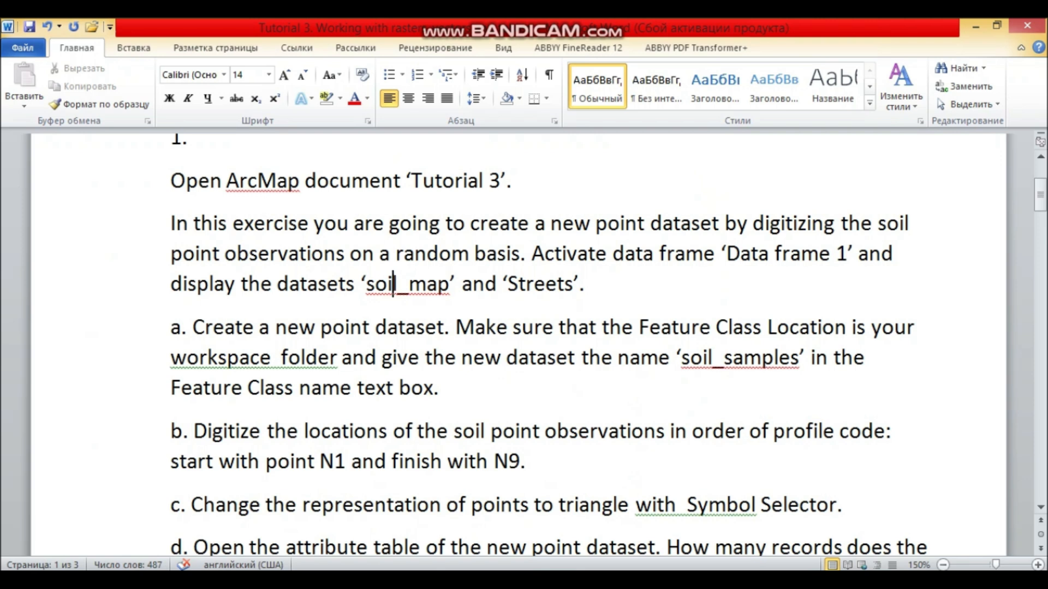
Step: Add a blank line below the paragraph about displaying 'soil_map' and 'Streets' and paste a screenshot of the ArcMap window there
left_click(586, 284)
key("Return")
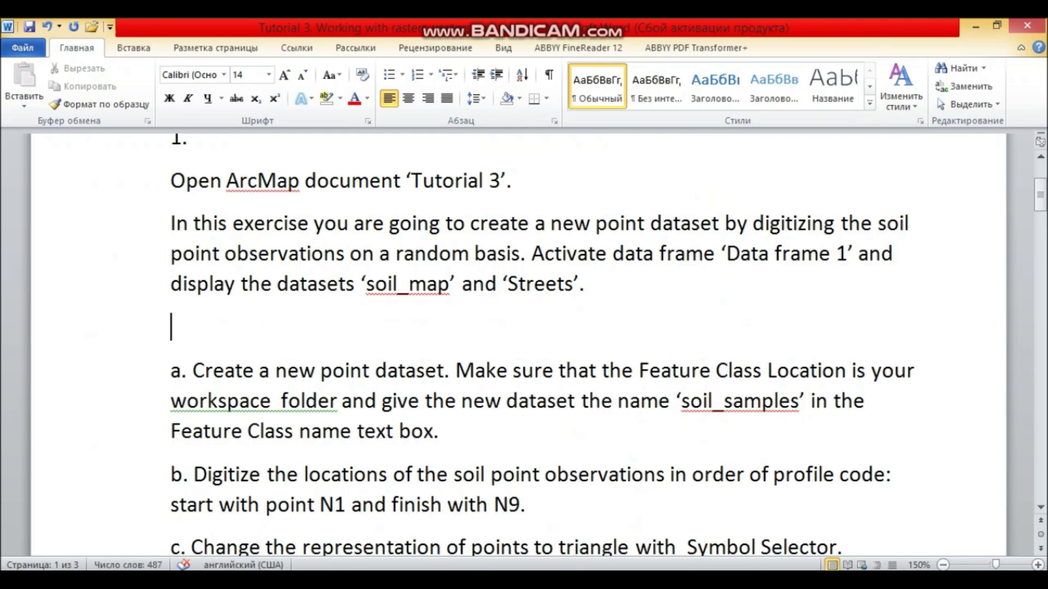
key("alt+Tab")
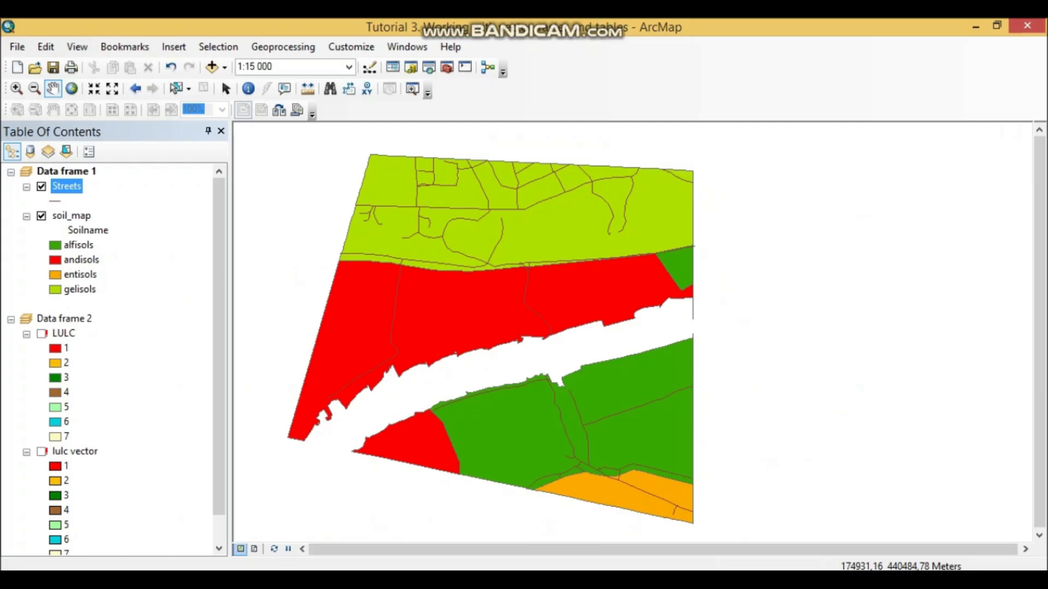
key("alt+Tab")
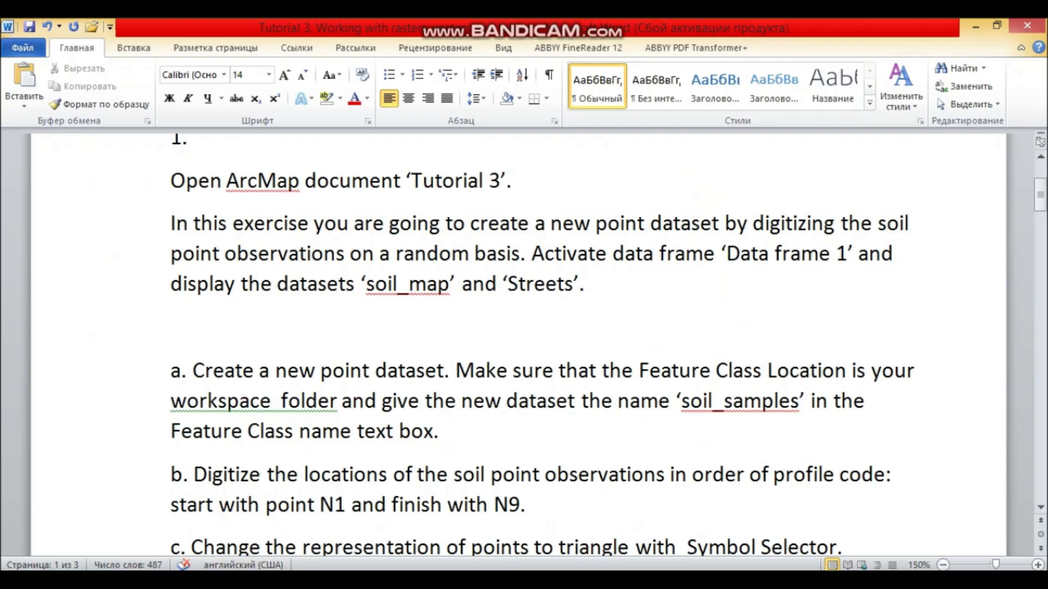
key("ctrl+v")
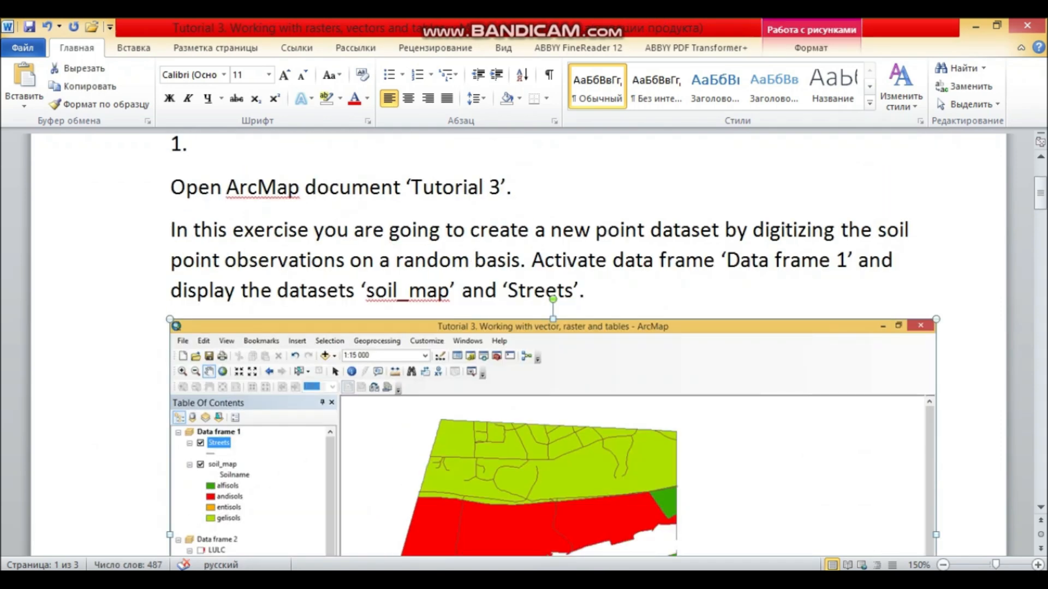
Step: Examine the pasted map screenshot together with the Tutorial 3 instructions above it
scroll(553, 349, "down", 2)
scroll(553, 349, "down", 4)
scroll(553, 349, "up", 7)
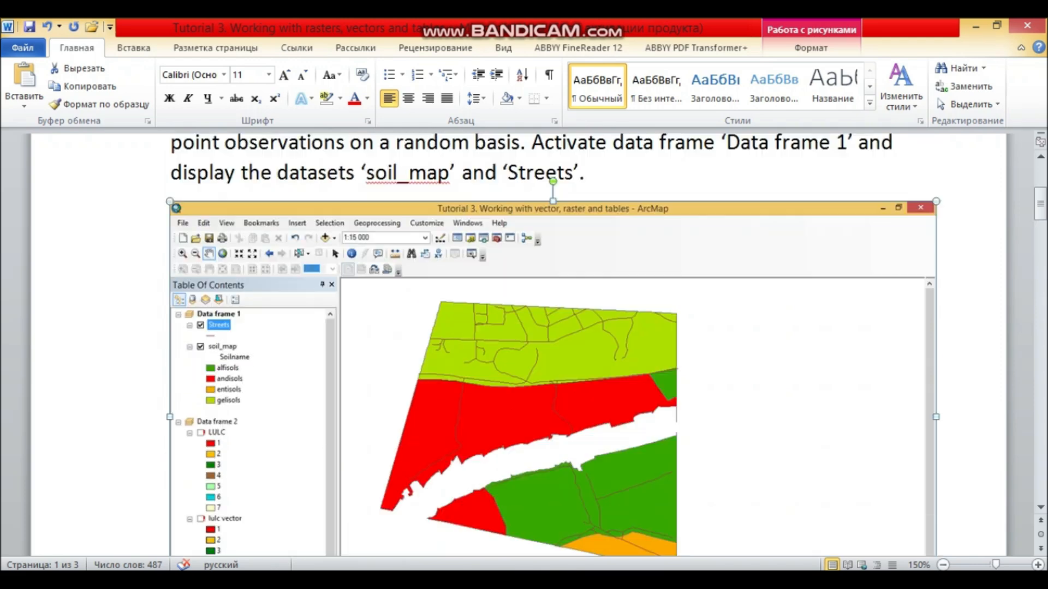
scroll(553, 349, "down", 2)
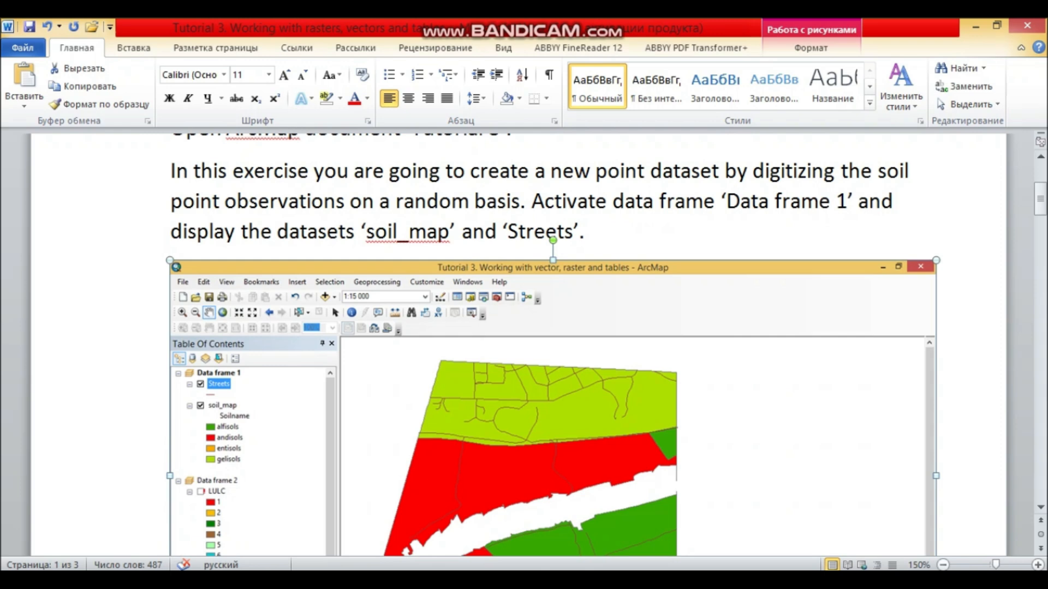
scroll(546, 349, "up", 3)
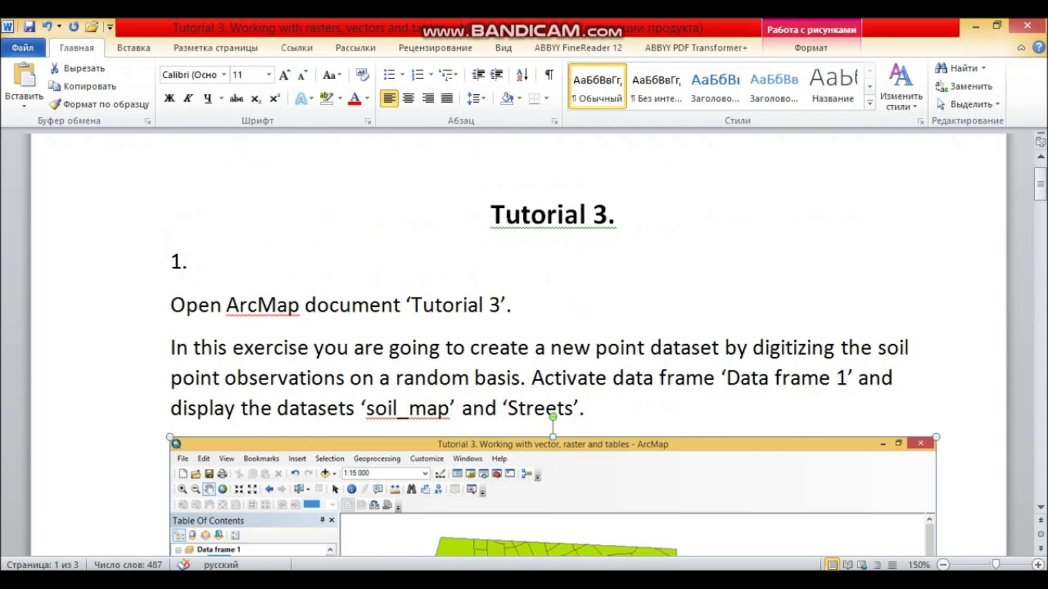
scroll(518, 350, "up", 1)
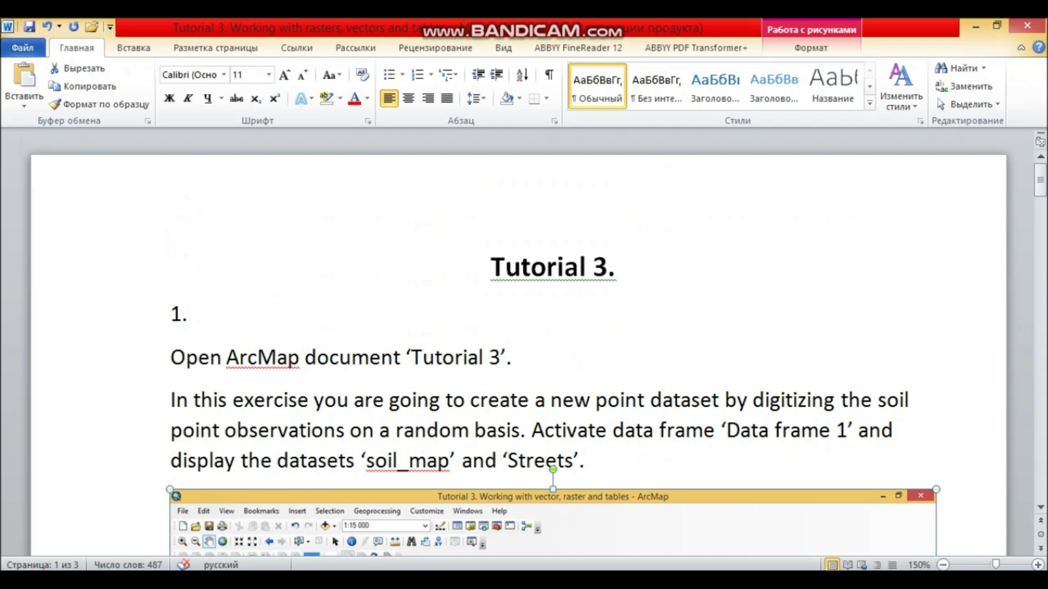
scroll(545, 350, "down", 3)
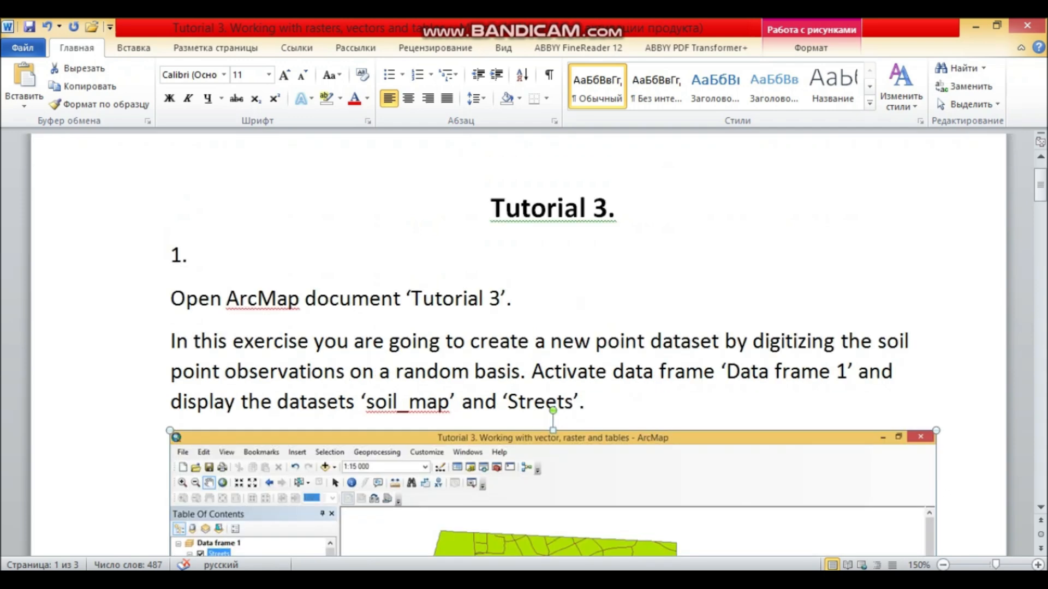
scroll(546, 349, "down", 4)
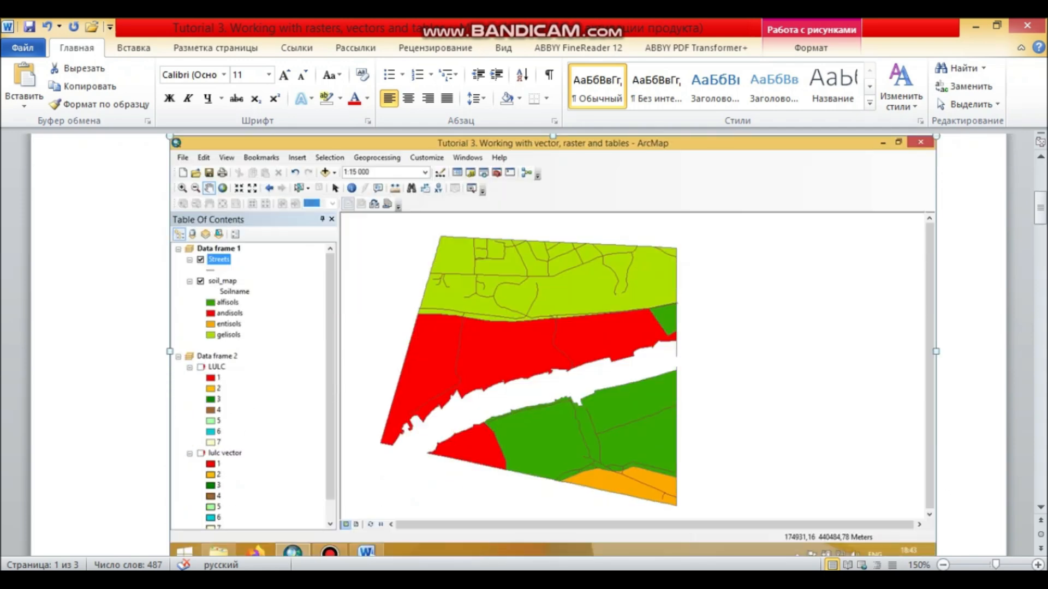
scroll(545, 349, "up", 4)
scroll(546, 349, "down", 2)
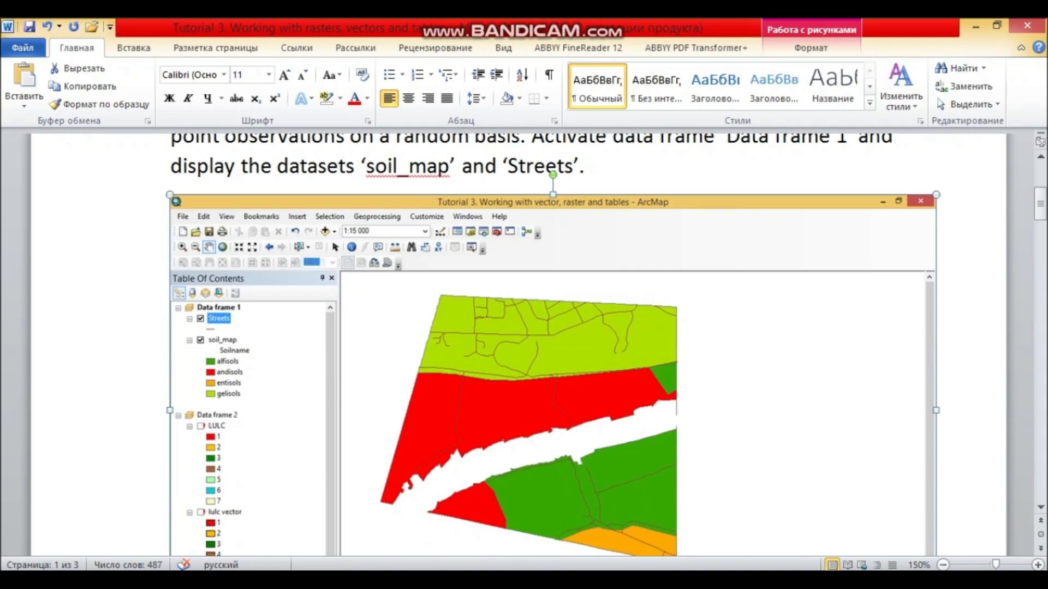
key("super")
key("super")
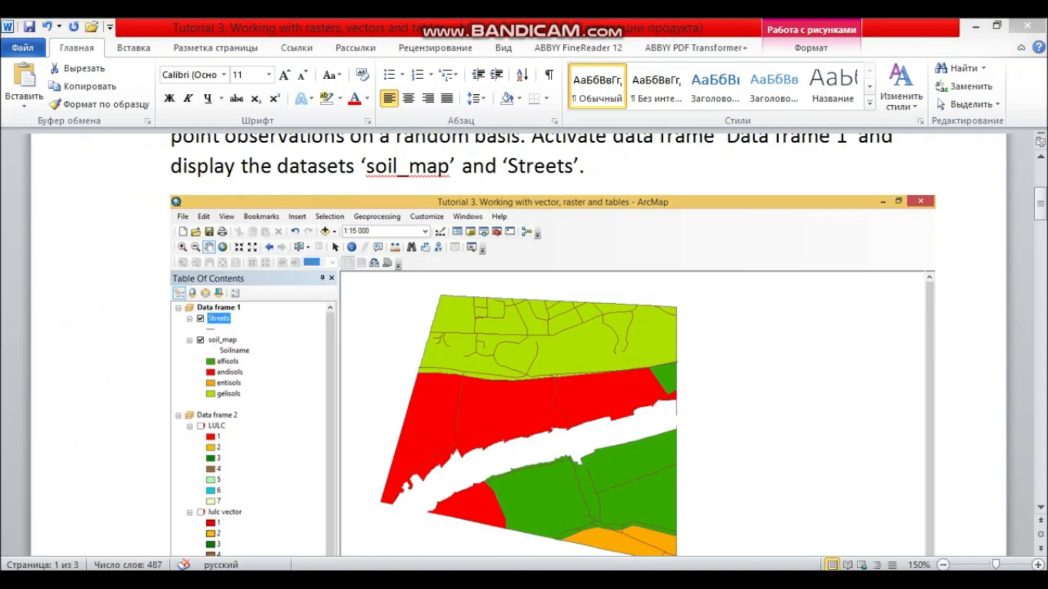
Step: Insert a blank line below instruction a, undoing the automatic list formatting
scroll(546, 349, "down", 9)
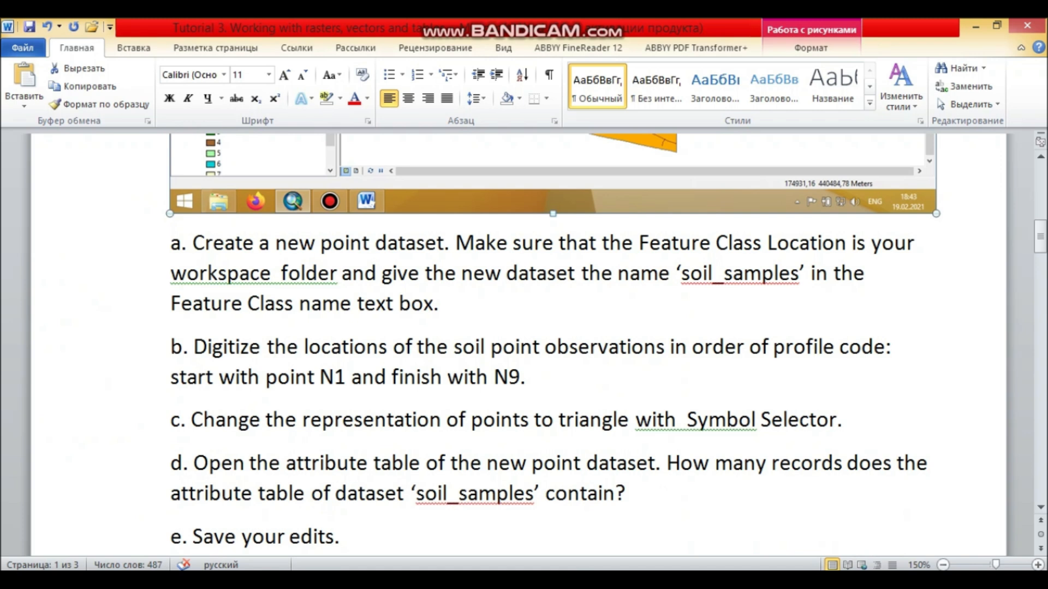
left_click(440, 304)
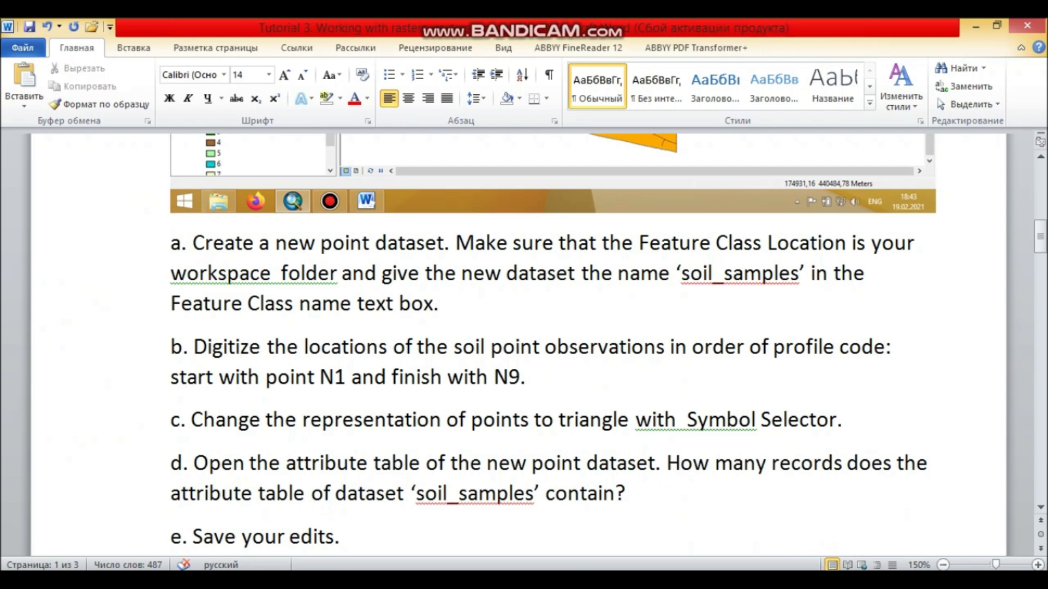
key("Return")
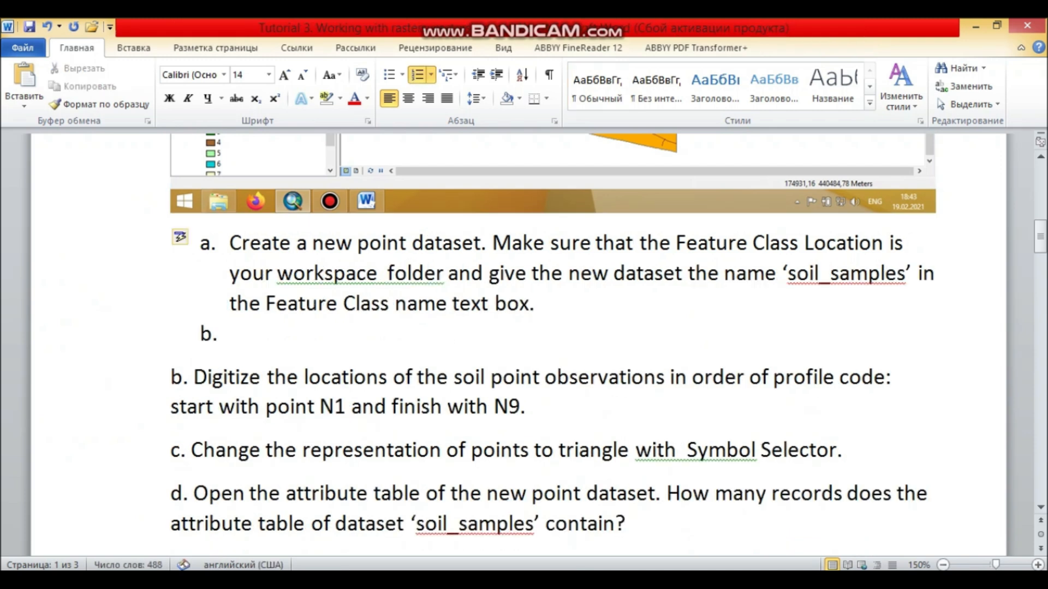
key("ctrl+z")
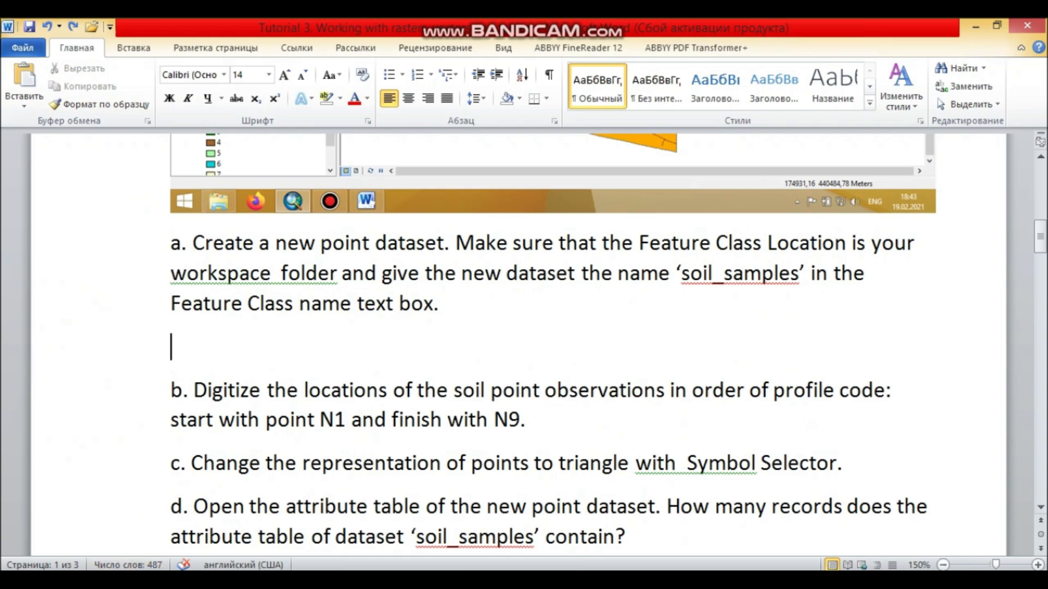
Step: Switch to ArcMap, shift the map slightly, open ArcToolbox and place it as a narrow window beside the map
key("alt+Tab")
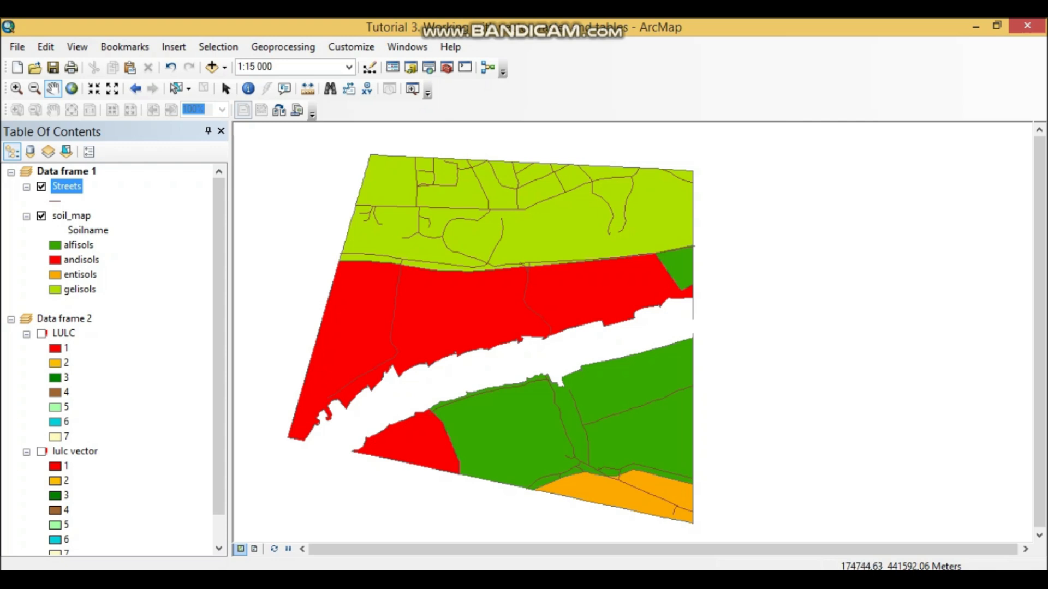
left_click_drag(480, 318, 514, 323)
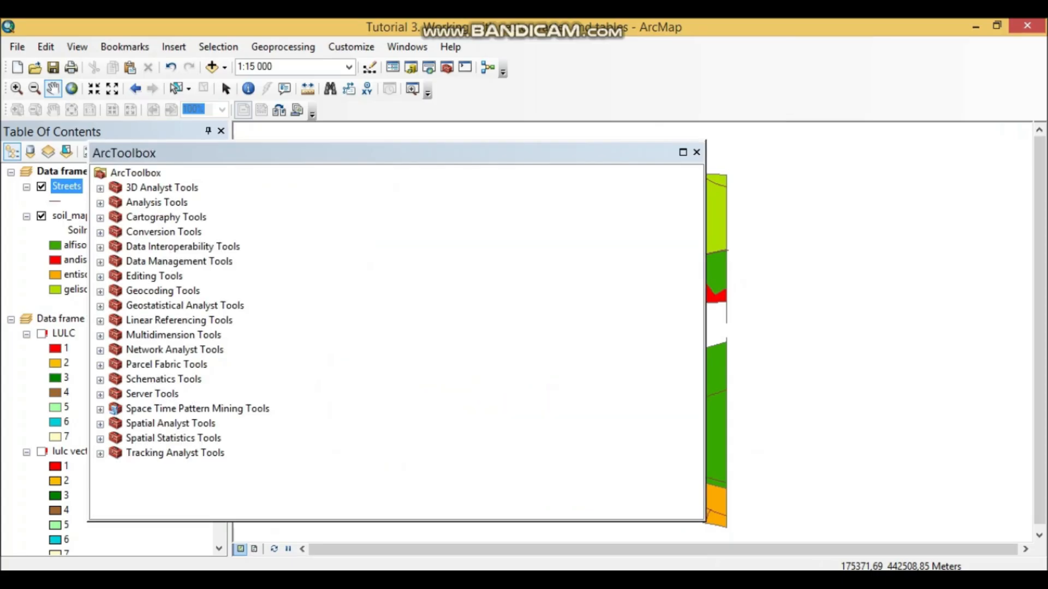
left_click_drag(360, 153, 663, 148)
left_click_drag(390, 305, 846, 311)
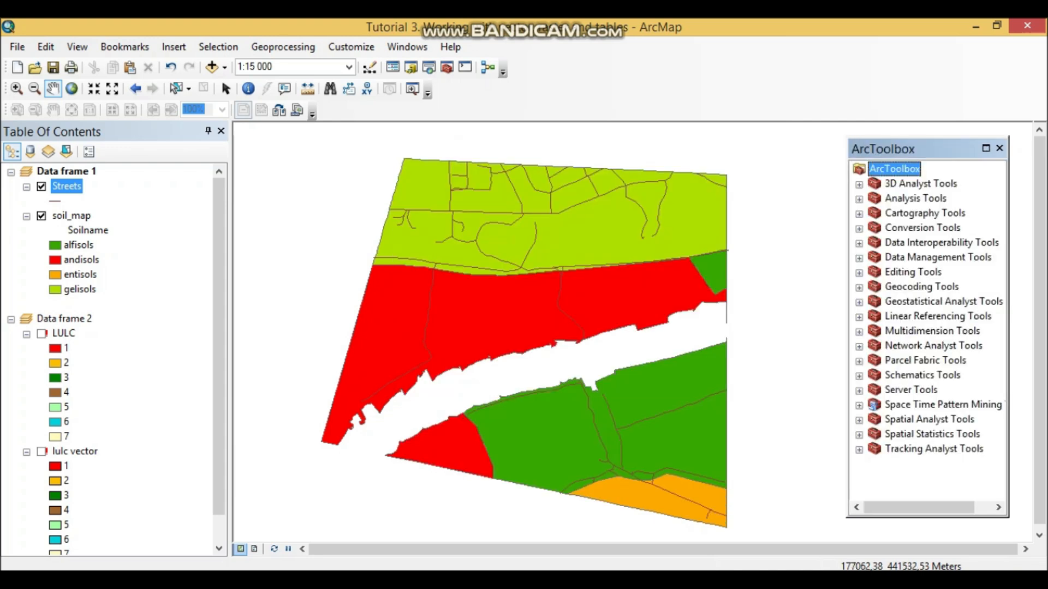
Step: Expand Data Management Tools and its Feature Class toolset in ArcToolbox
left_click(938, 257)
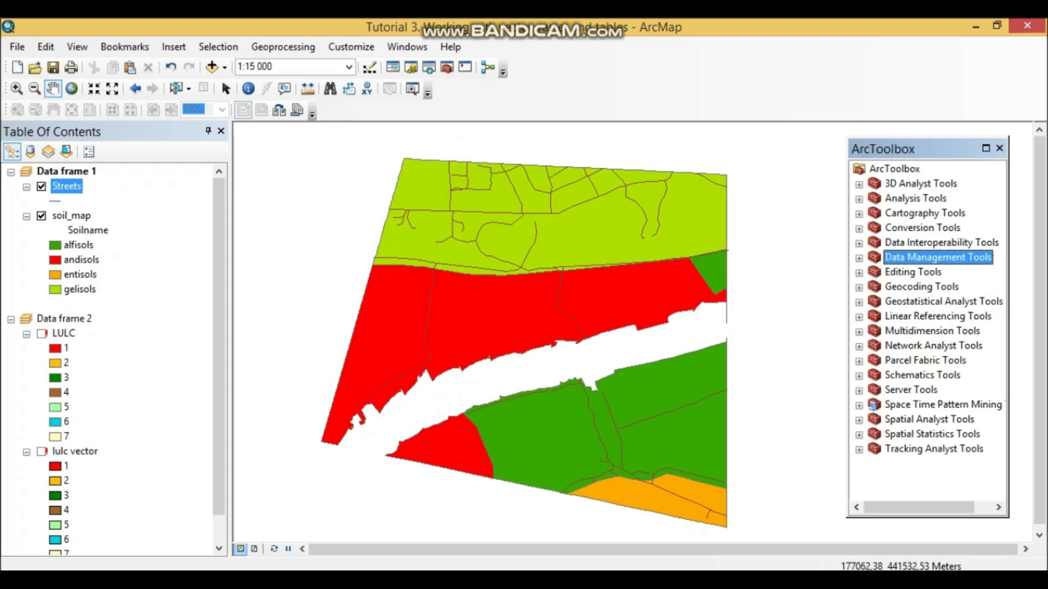
double_click(937, 257)
left_click(936, 258)
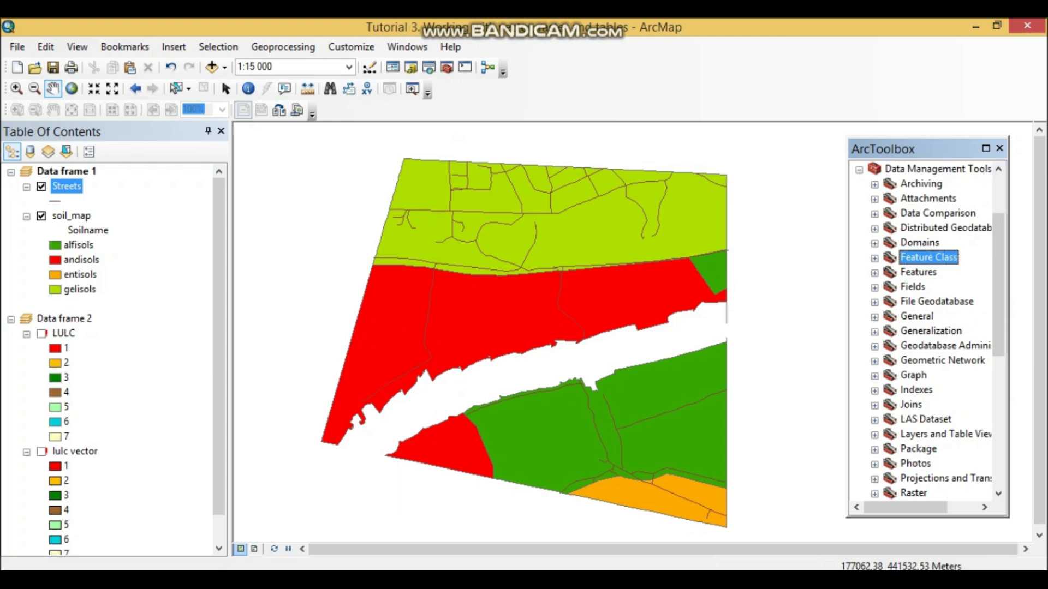
double_click(929, 258)
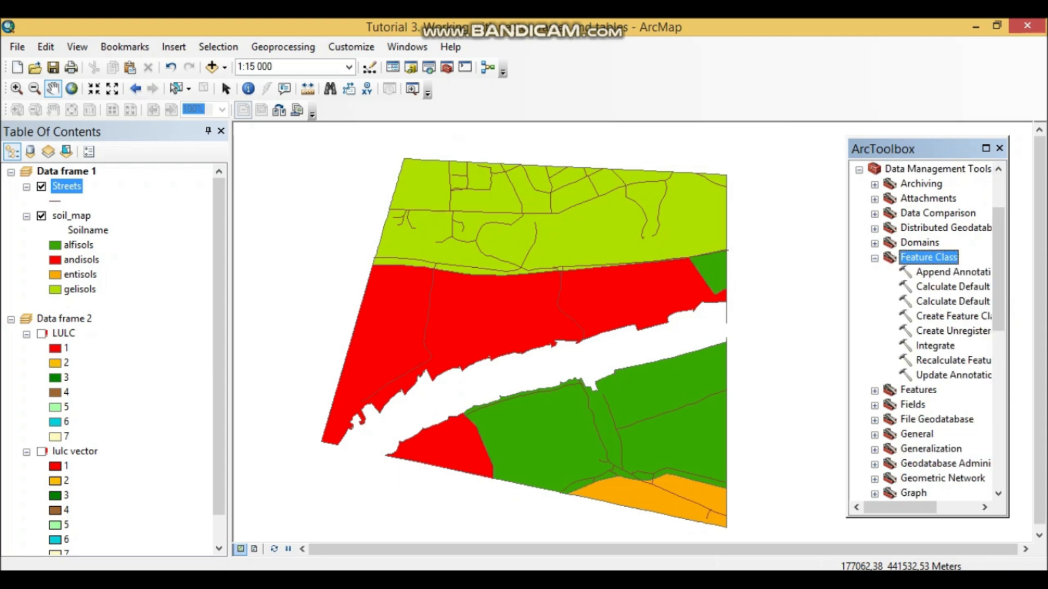
Step: Enlarge the ArcToolbox window to show the full tool names and open the Create Feature Class tool
left_click_drag(847, 328, 830, 327)
left_click_drag(927, 517, 928, 553)
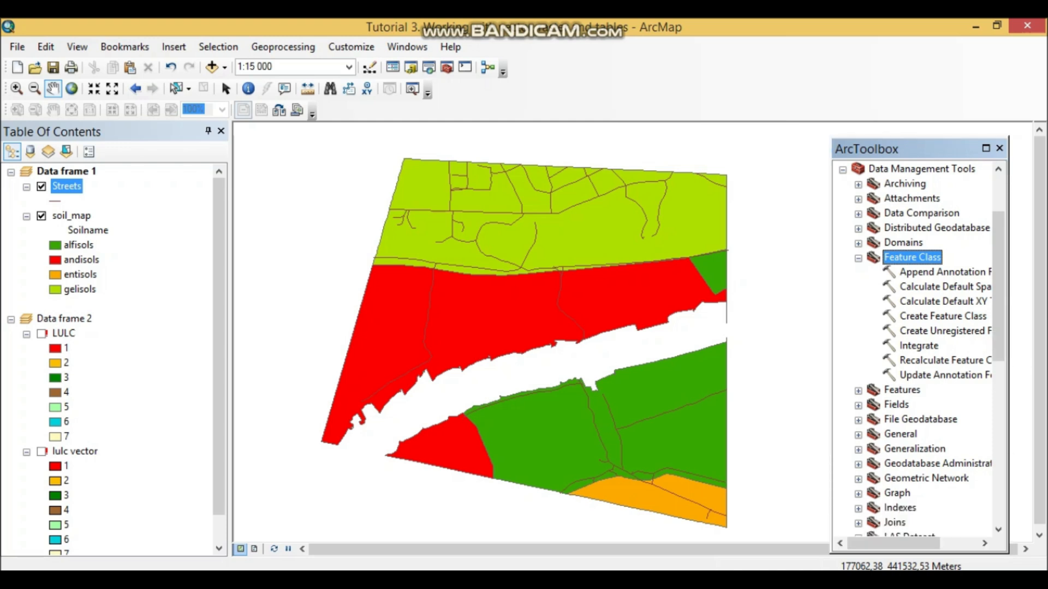
left_click(942, 316)
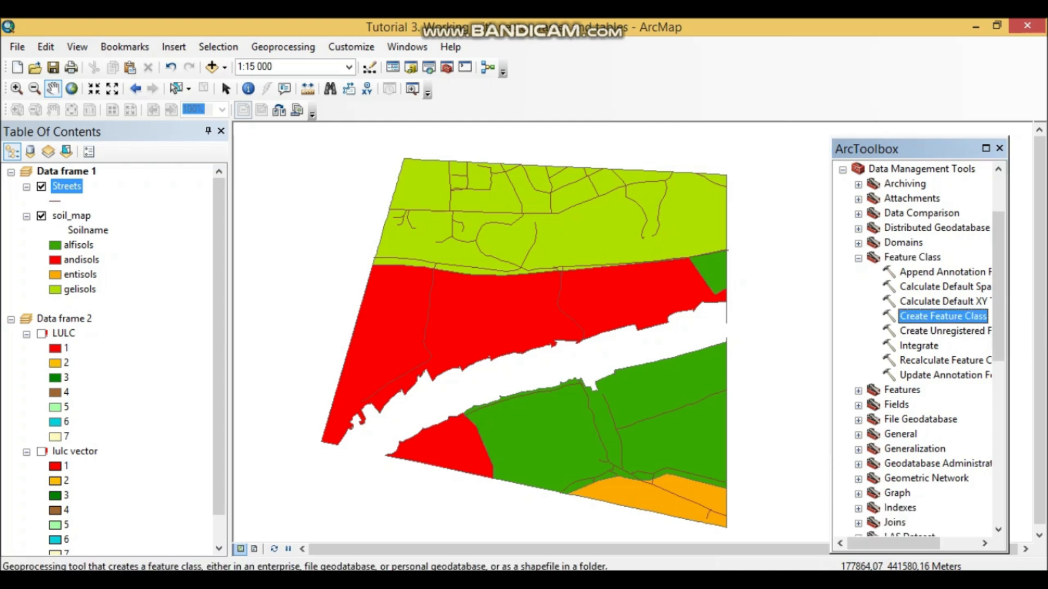
left_click_drag(1008, 338, 1036, 338)
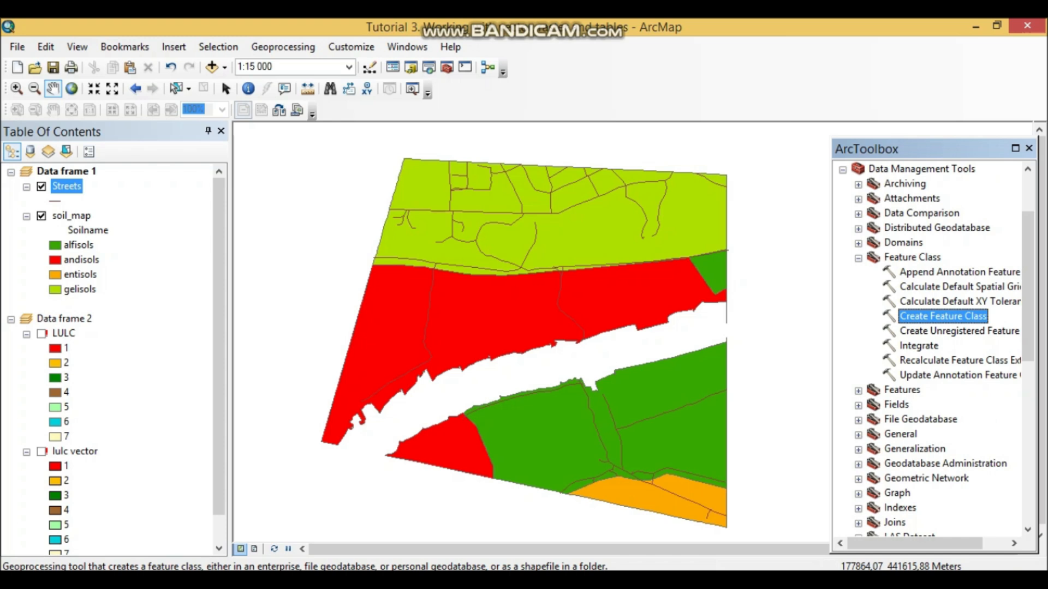
double_click(943, 316)
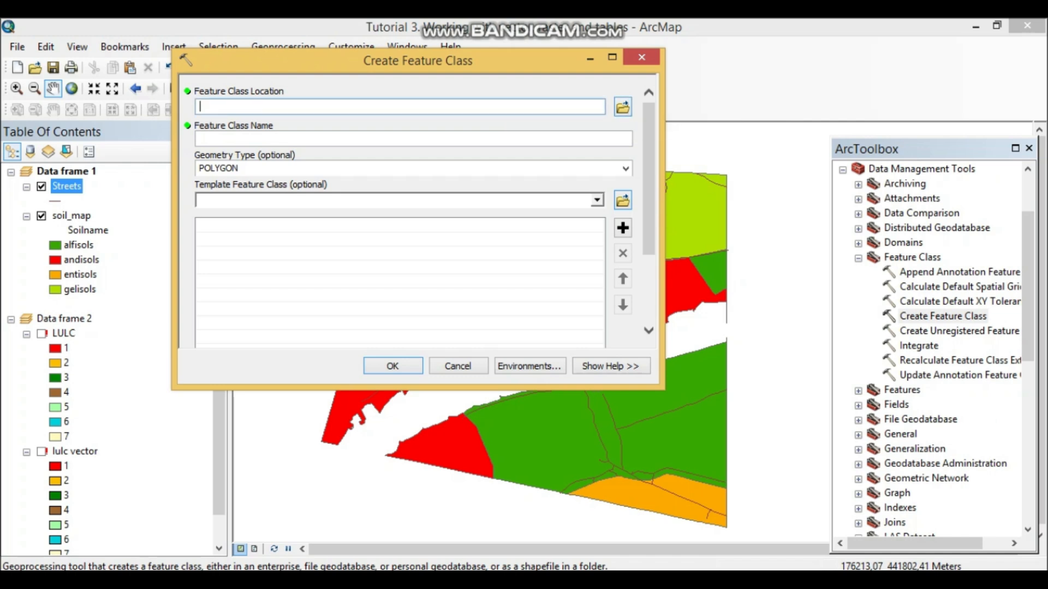
Step: Browse for the feature class location and start a new folder connection
left_click(623, 108)
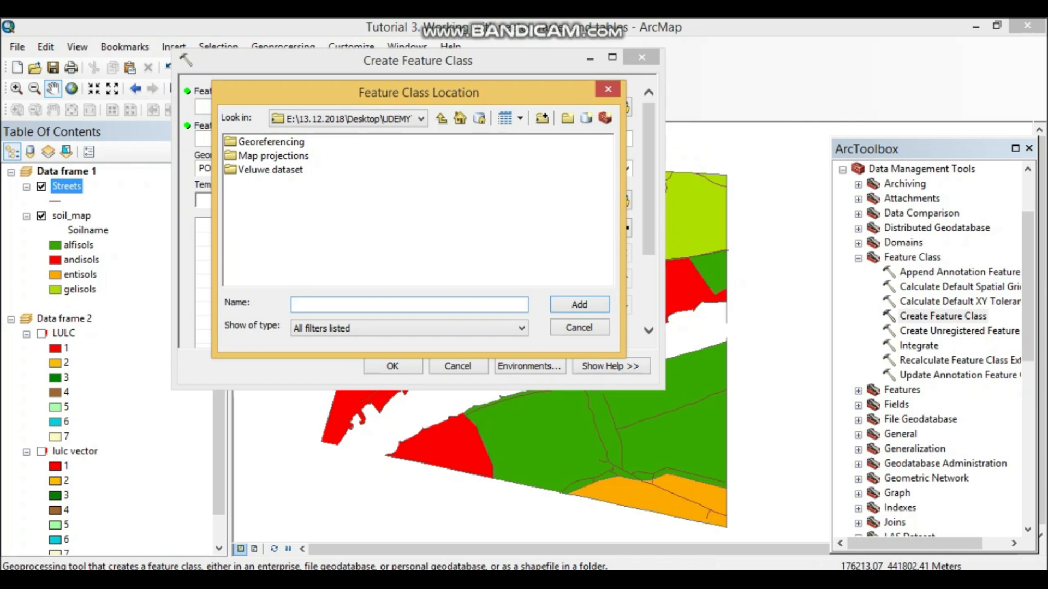
left_click(442, 118)
double_click(529, 156)
left_click(421, 119)
left_click(542, 119)
left_click(542, 119)
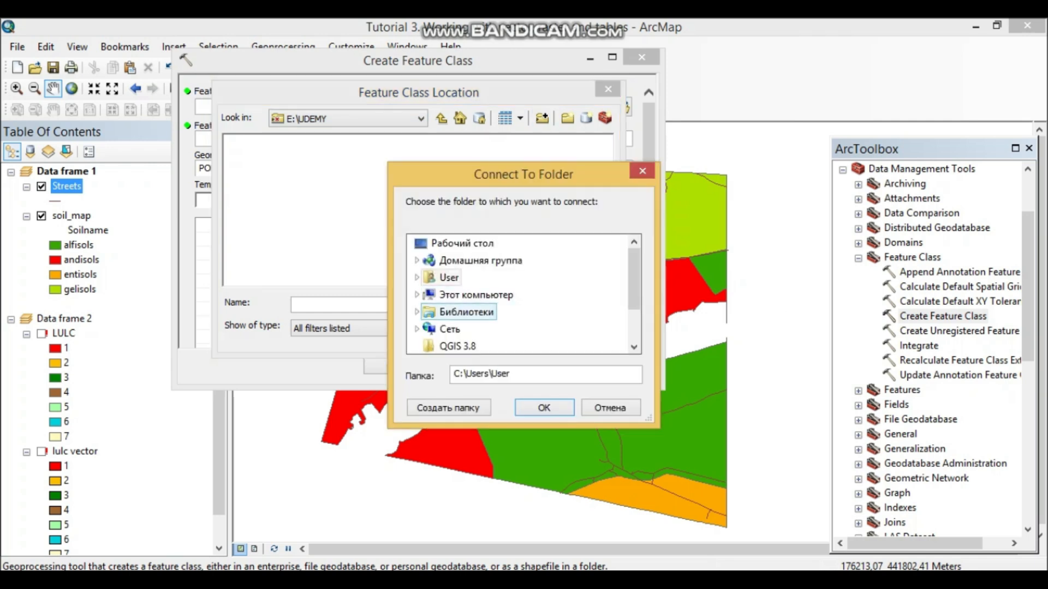
Step: Connect to the Workspace folder inside UDEMY\Docs on the desktop
left_click(474, 295)
scroll(475, 305, "down", 2)
scroll(481, 295, "down", 1)
scroll(481, 295, "up", 1)
scroll(480, 295, "down", 1)
scroll(497, 314, "up", 3)
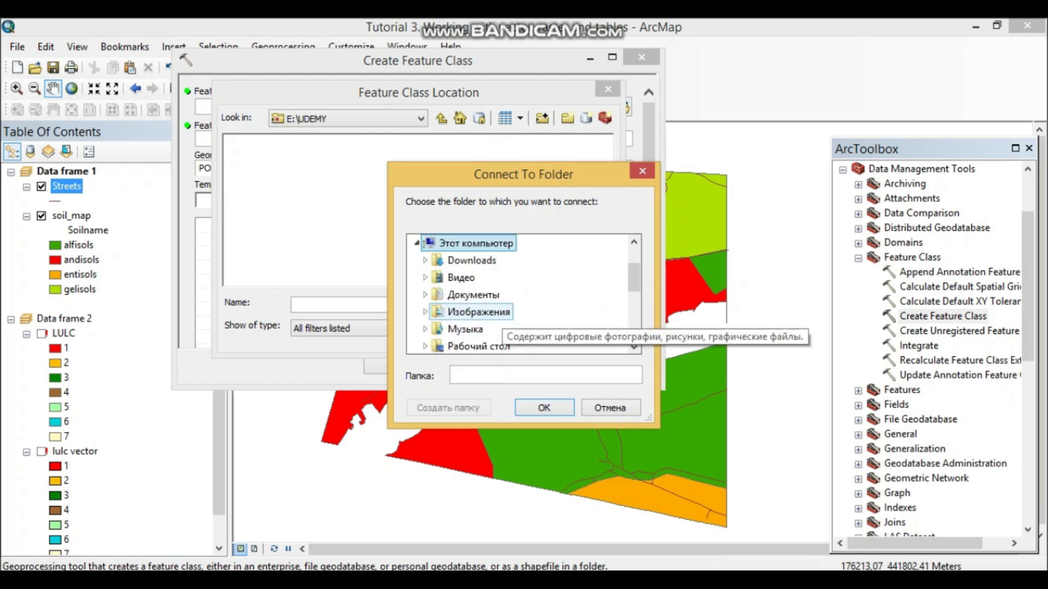
scroll(468, 255, "up", 1)
left_click(465, 244)
scroll(466, 253, "down", 2)
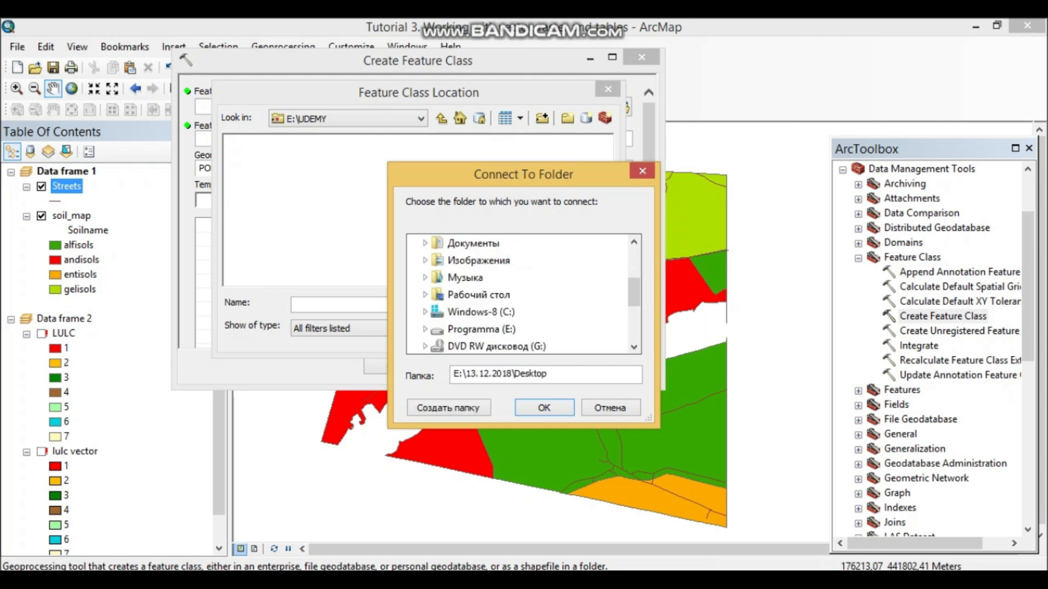
scroll(519, 295, "up", 1)
scroll(519, 295, "down", 3)
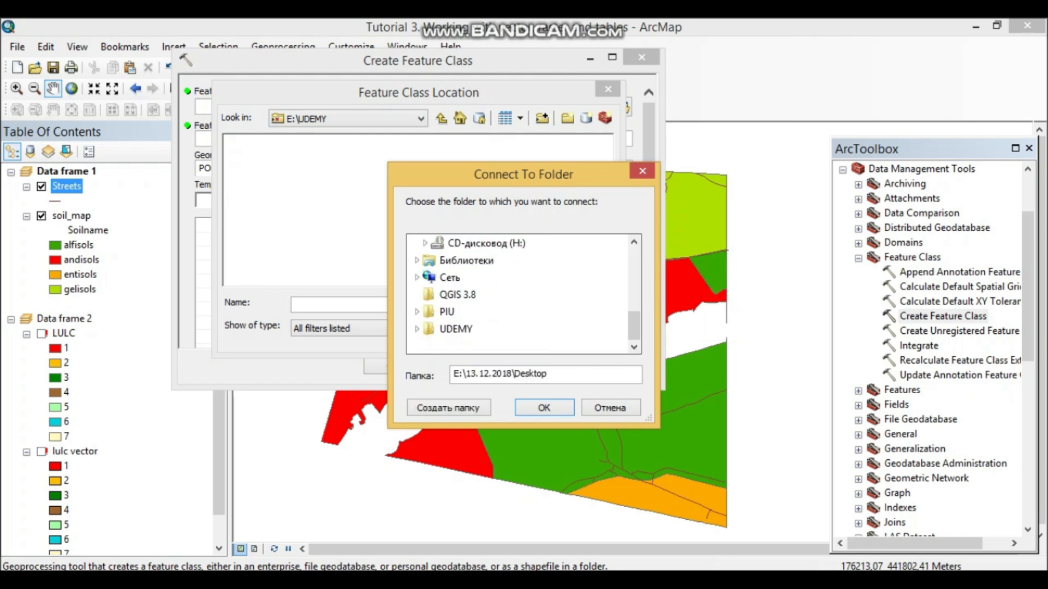
double_click(453, 328)
double_click(458, 277)
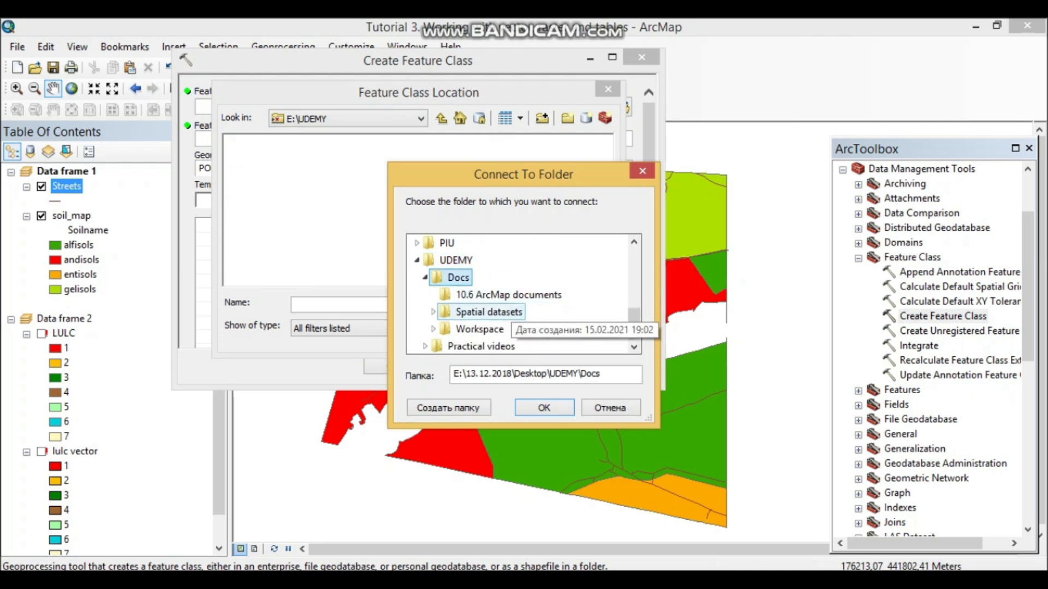
left_click(507, 294)
double_click(479, 329)
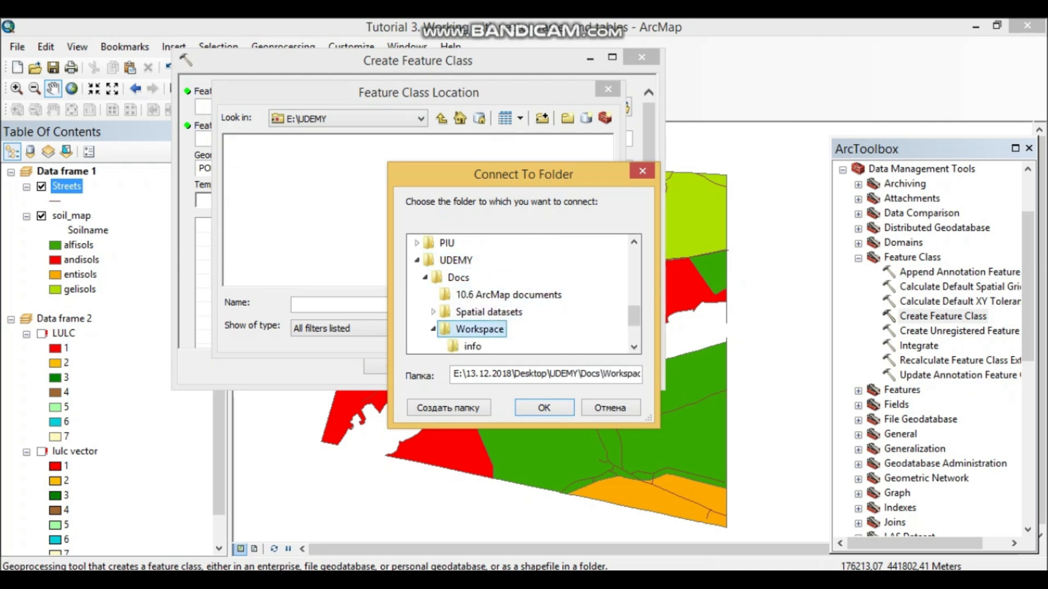
left_click(544, 407)
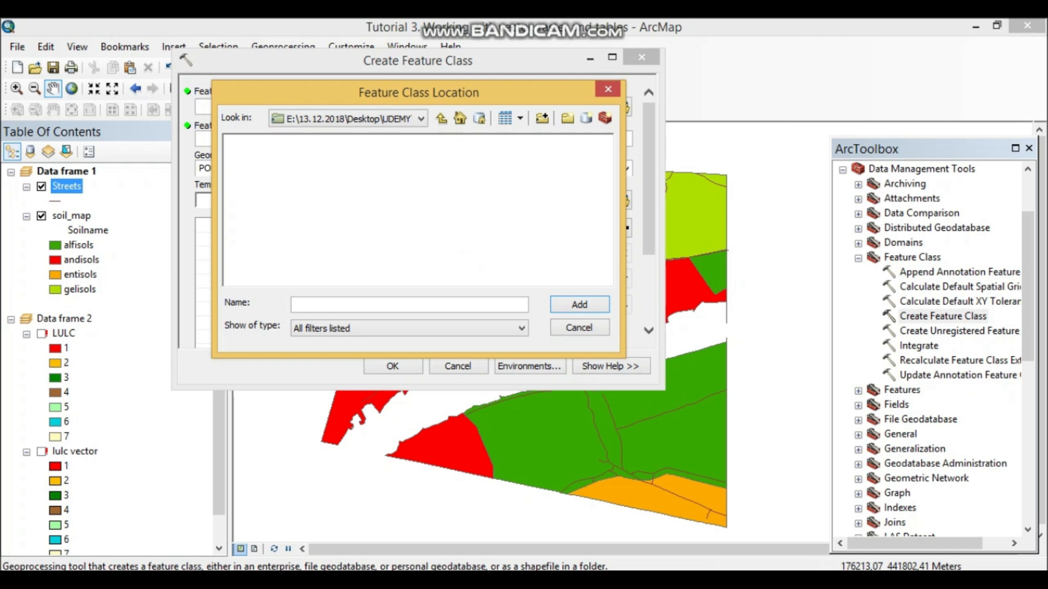
Step: Set the feature class location to the connected folder E:\13.12.2018\Desktop\UDEMY\Docs\Workspace
left_click(408, 304)
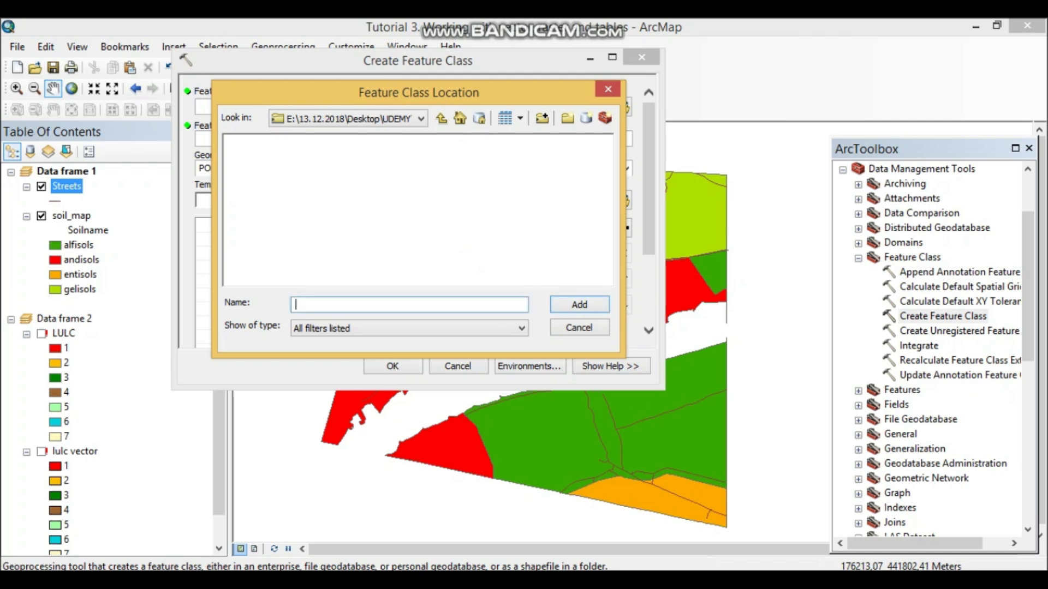
left_click(441, 118)
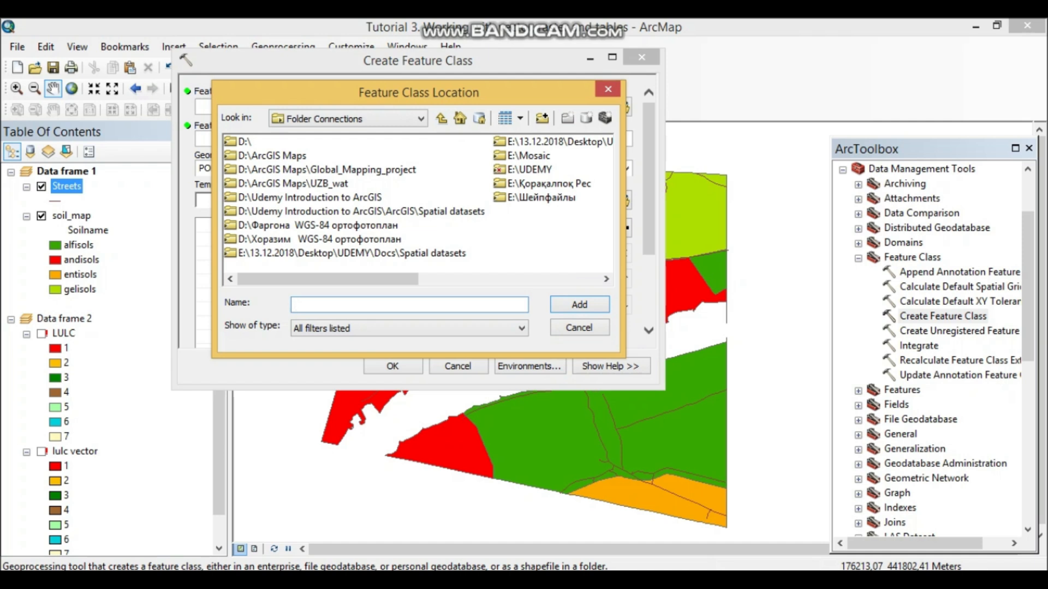
left_click(326, 169)
scroll(327, 170, "down", 1)
scroll(326, 170, "up", 1)
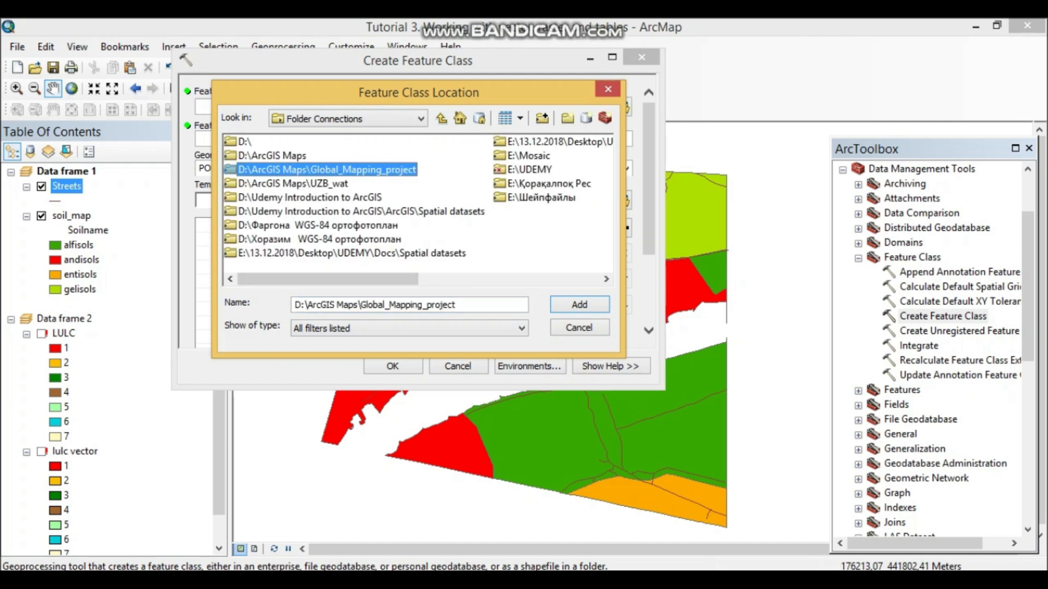
key("alt+Tab")
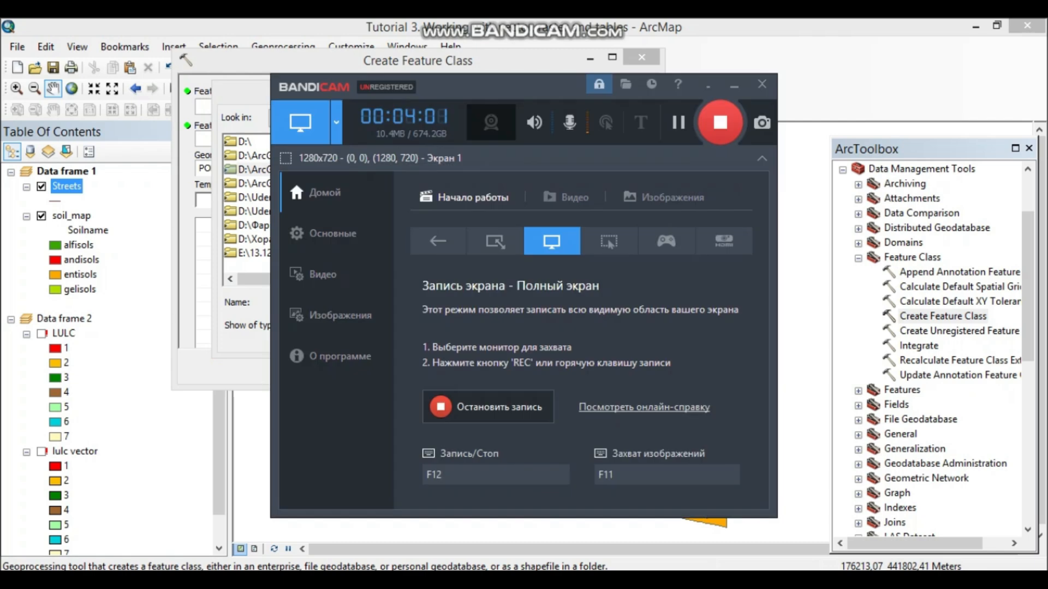
key("alt+Tab")
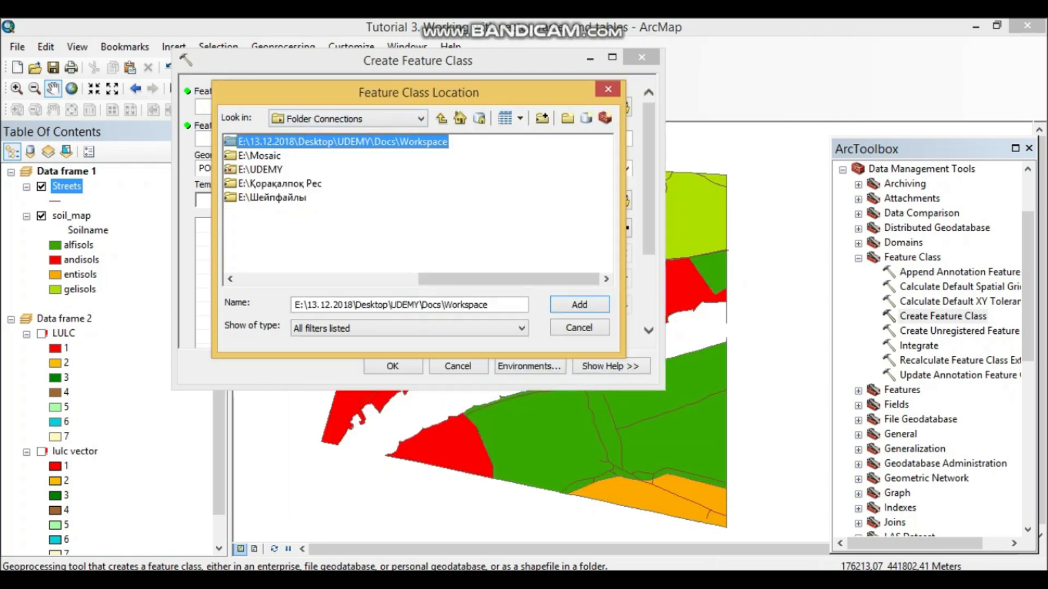
left_click_drag(418, 92, 406, 128)
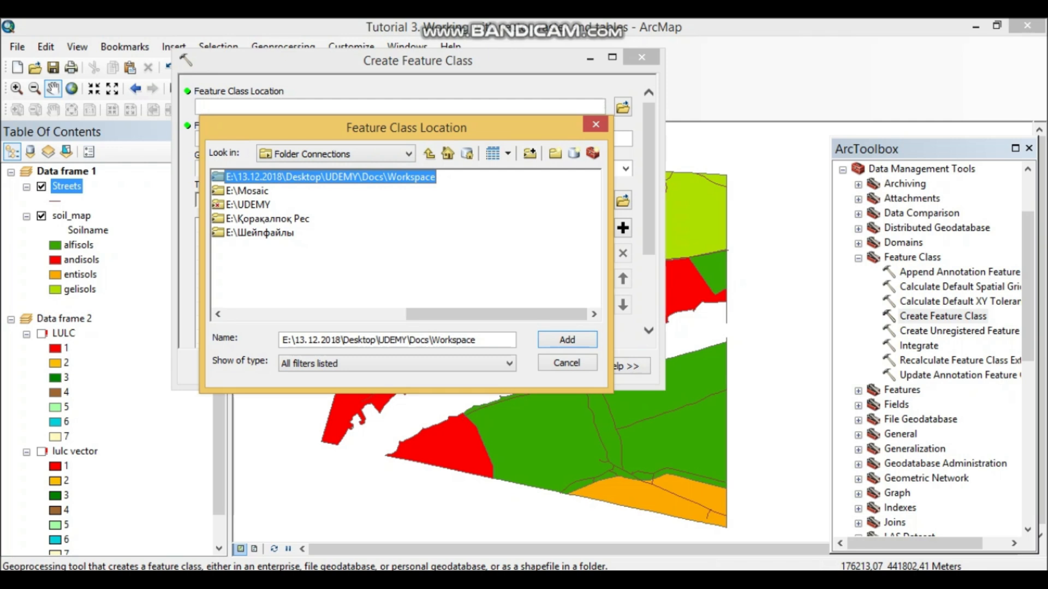
double_click(330, 176)
left_click(429, 154)
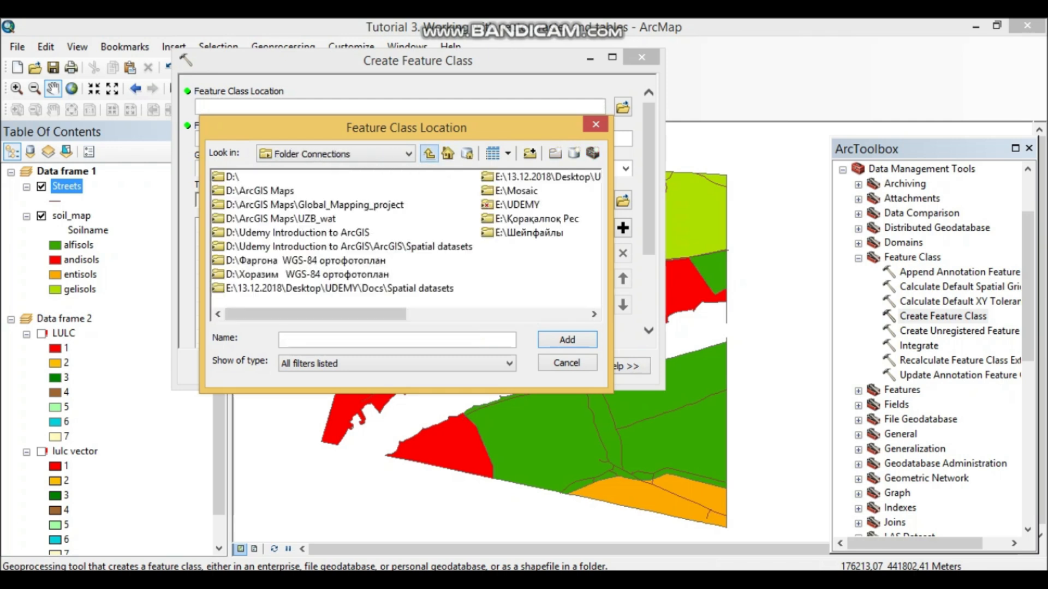
left_click(546, 176)
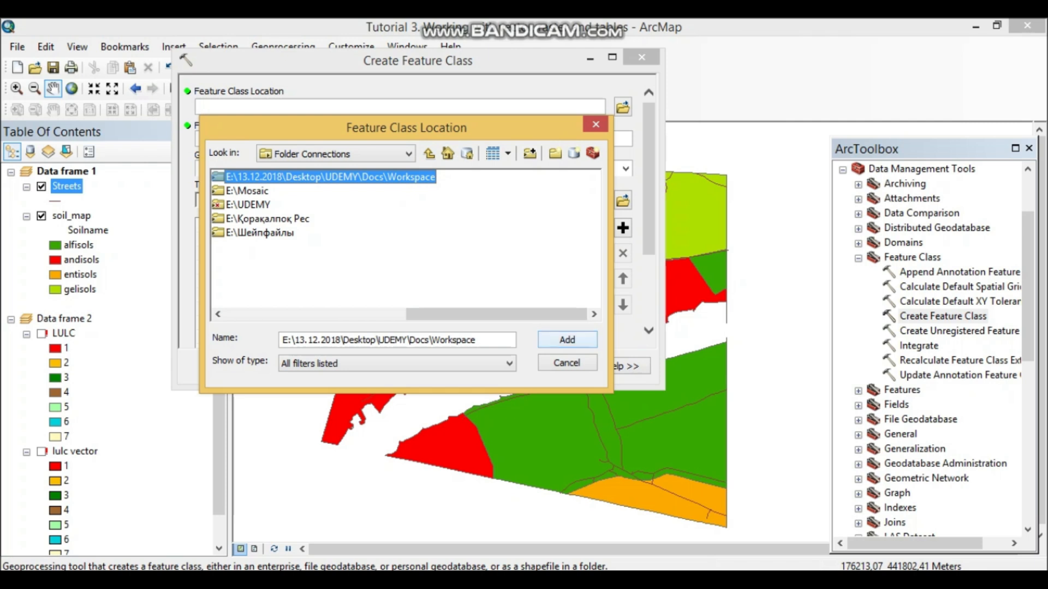
left_click(567, 340)
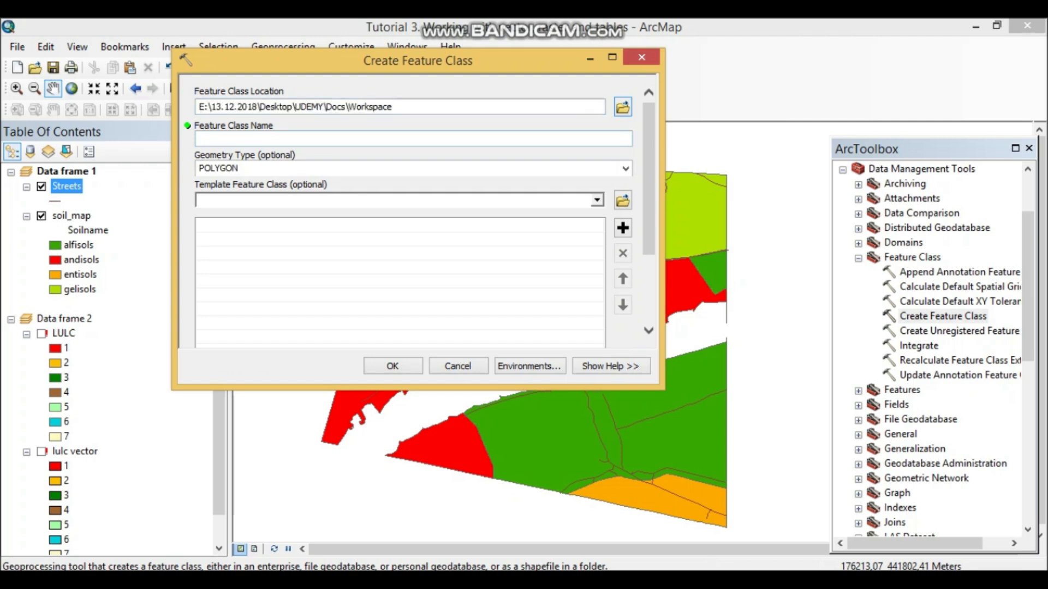
Step: Name the new feature class soil_samples and set its geometry type to POINT
left_click(201, 138)
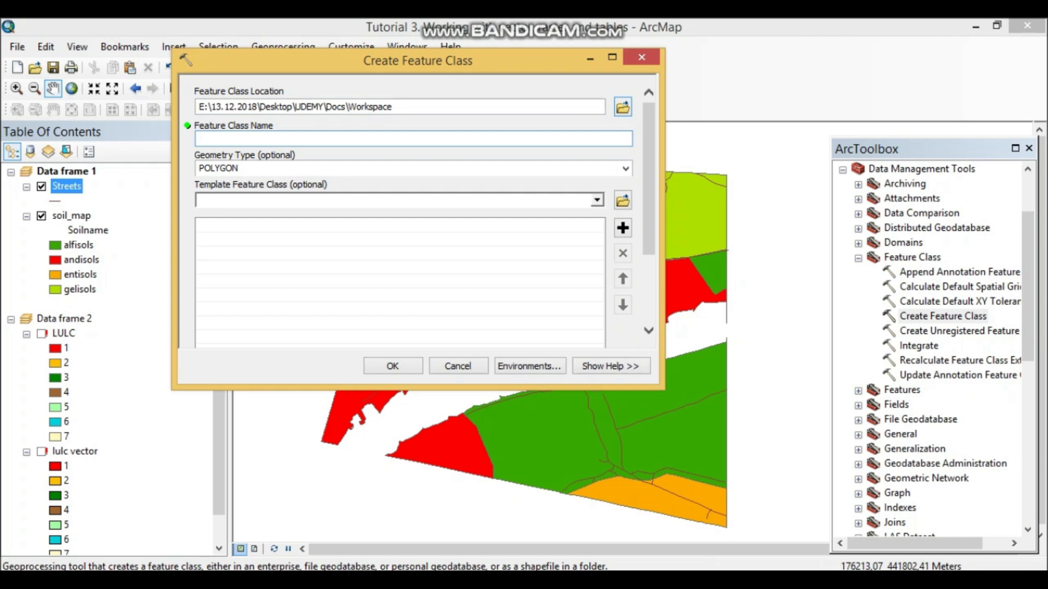
type("soil_samples")
left_click(600, 168)
left_click(625, 168)
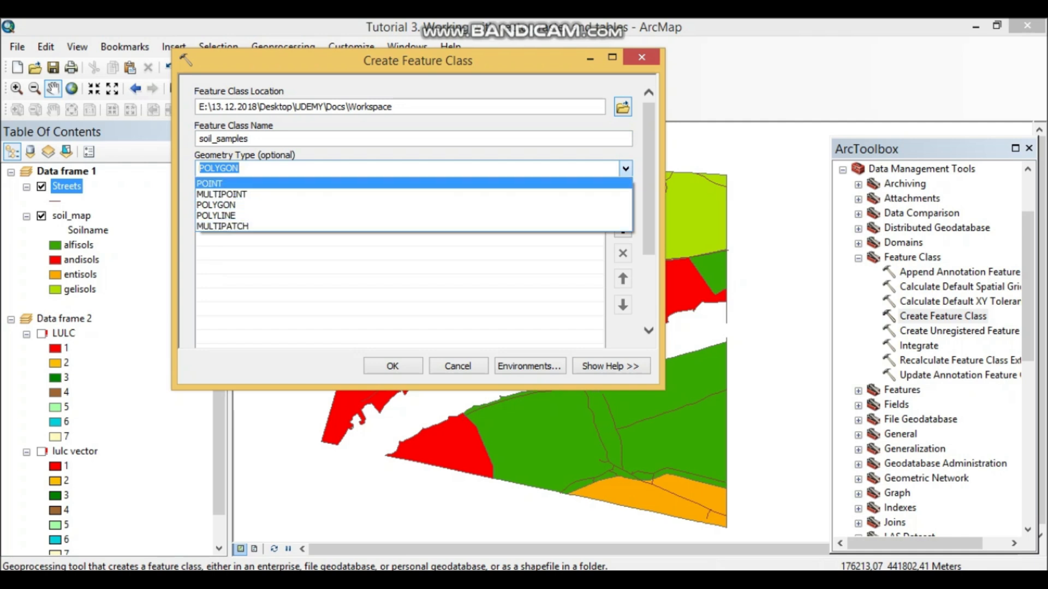
left_click(218, 183)
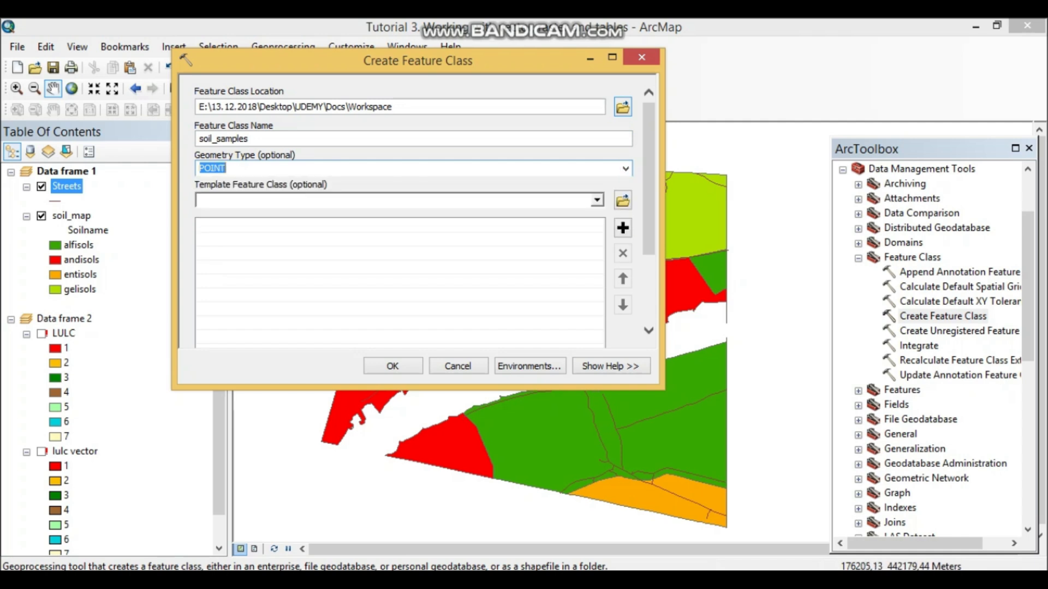
scroll(415, 218, "down", 3)
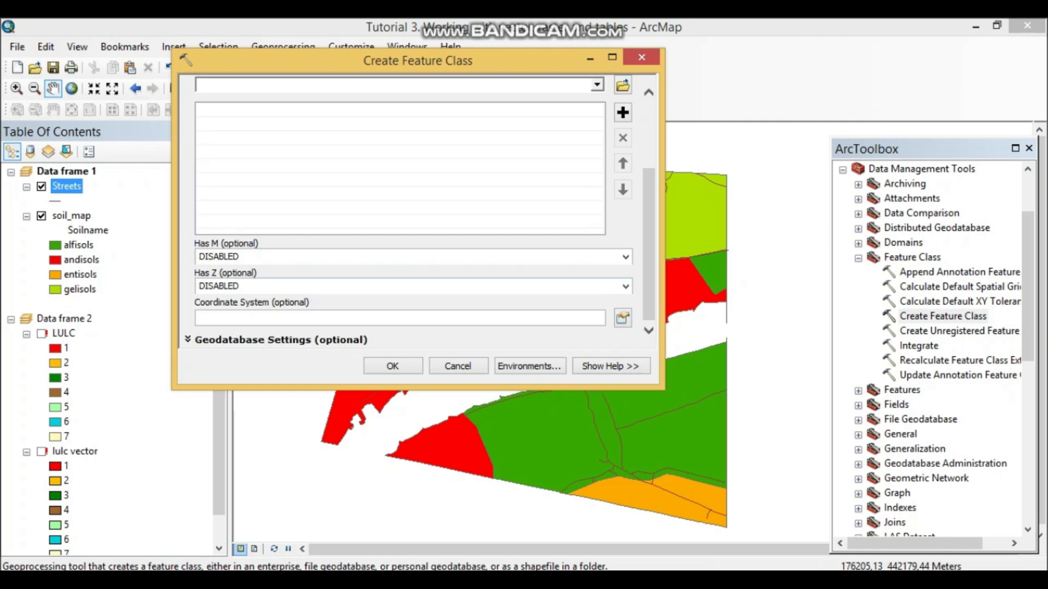
scroll(415, 218, "up", 3)
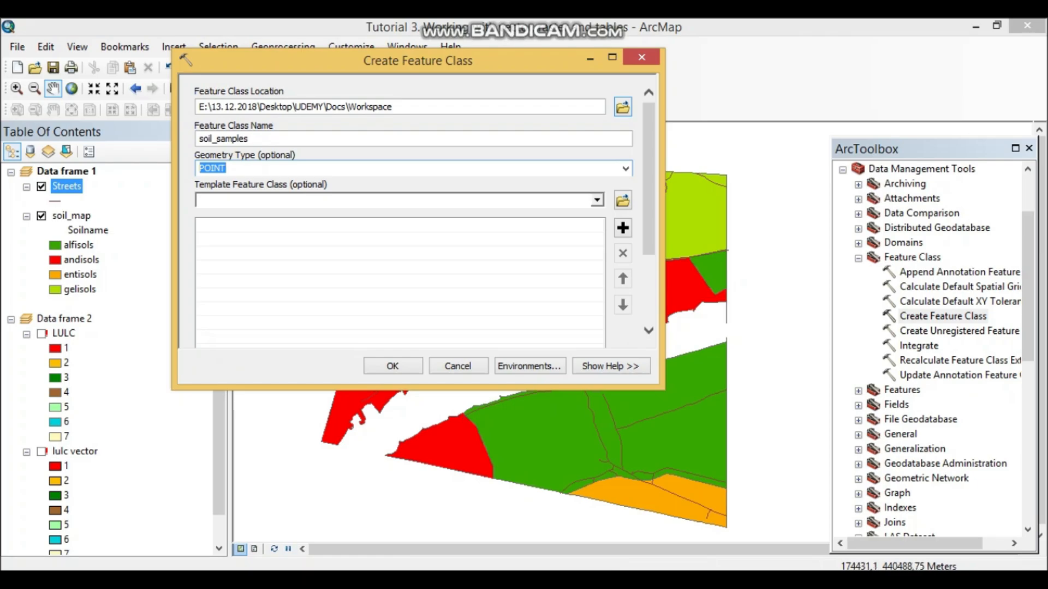
Step: Switch to the Word document and paste the captured Create Feature Class dialog image above task b
key("alt+Tab")
key("ctrl+v")
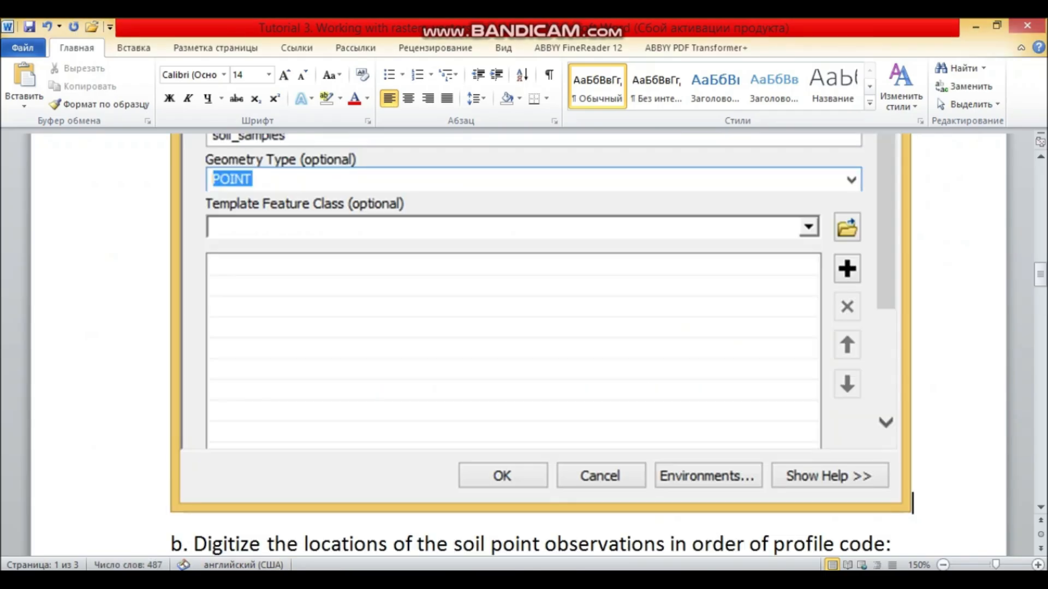
left_click(540, 322)
scroll(540, 321, "down", 3)
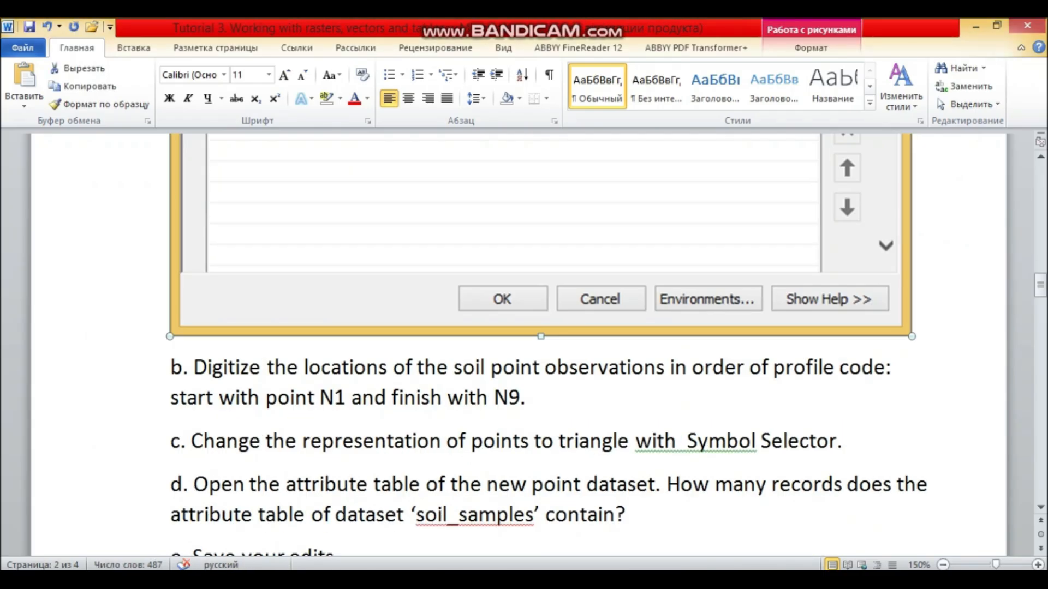
Step: Return to ArcMap and run the Create Feature Class tool to create the soil_samples point dataset
left_click(290, 581)
left_click(381, 504)
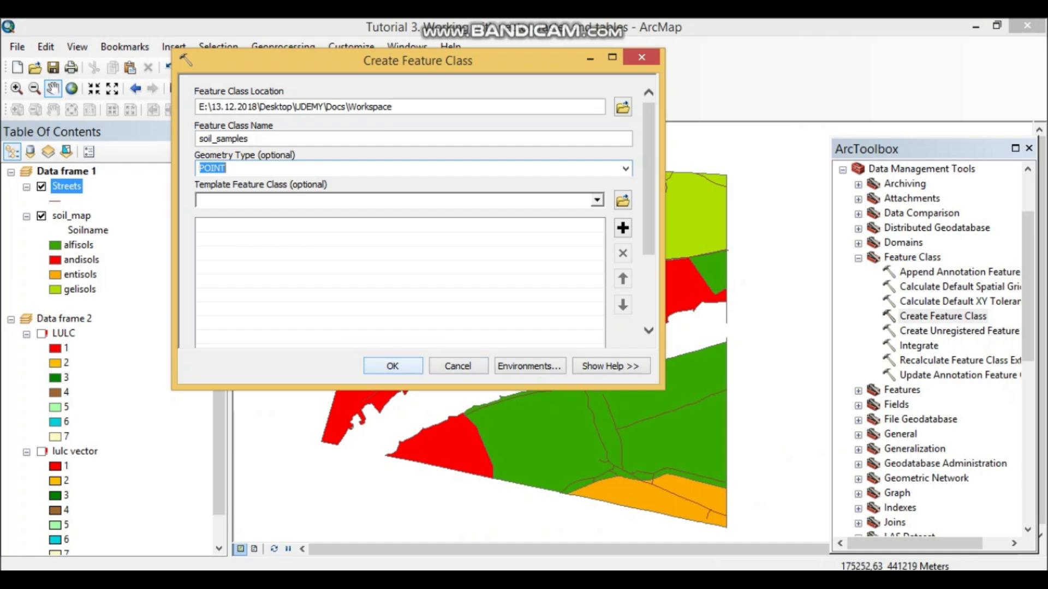
key("Return")
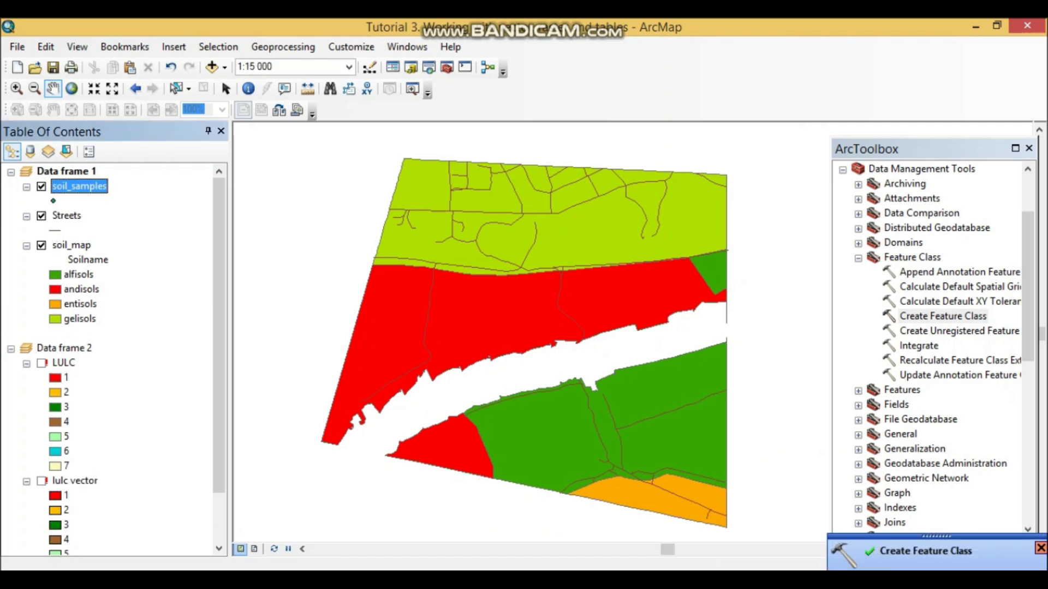
Step: Hide the Streets and soil_map layers and copy a screen snip of the Data frame 1 layer list
left_click(42, 216)
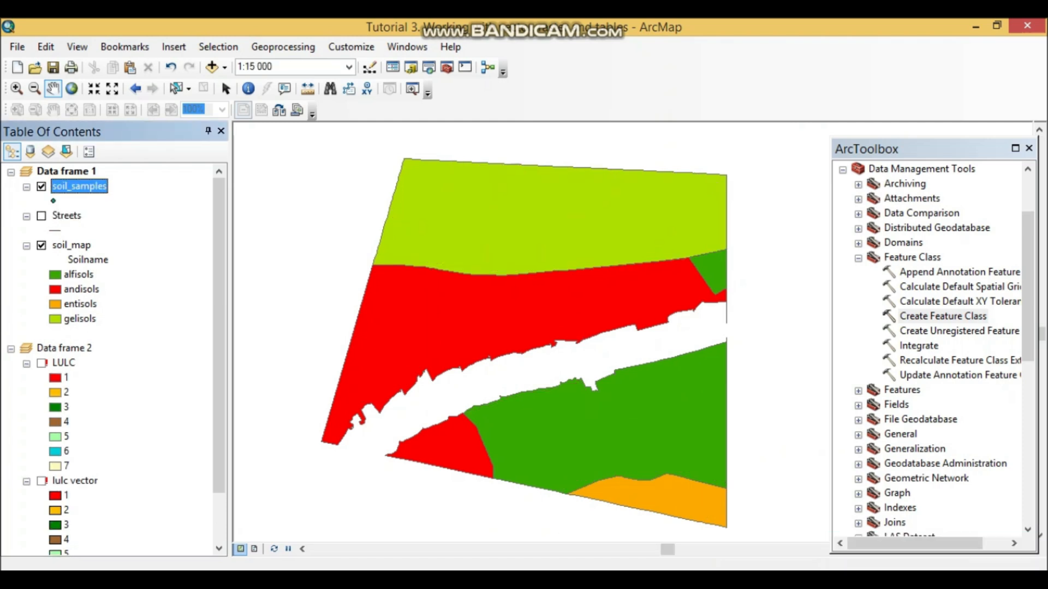
left_click(42, 245)
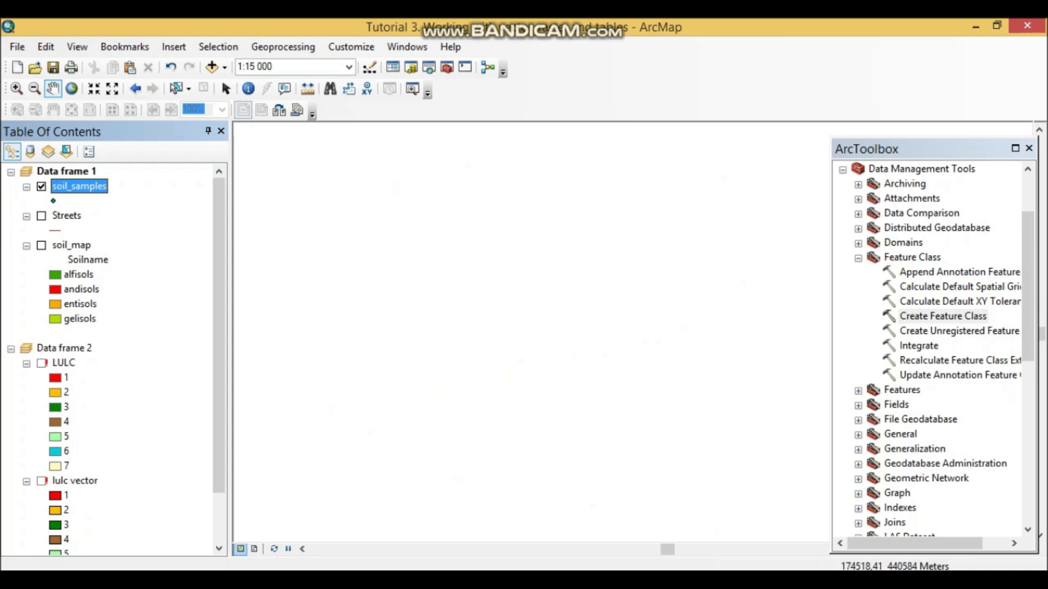
key("super")
key("Up")
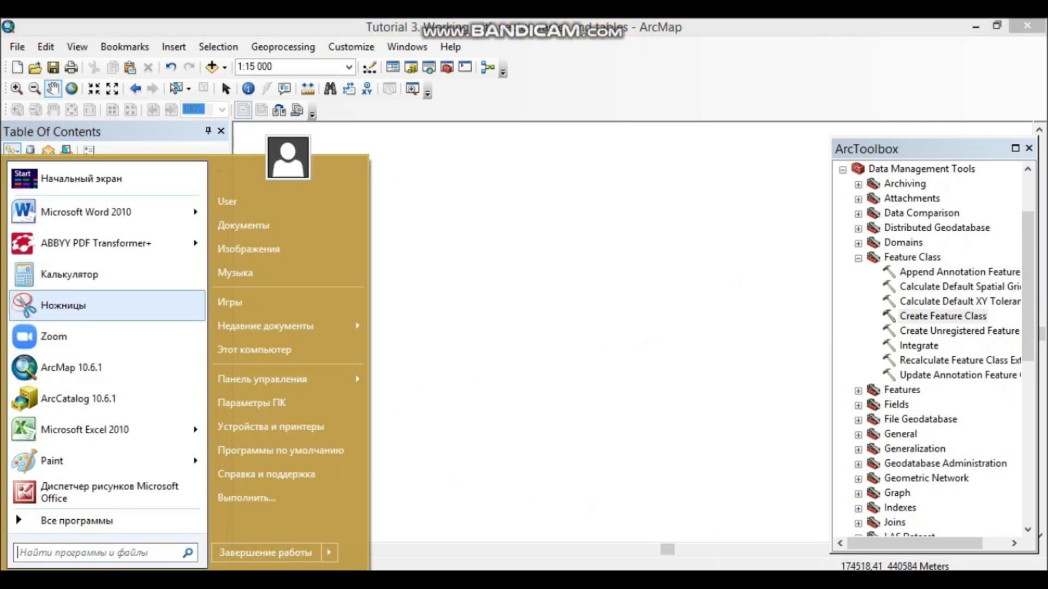
key("Return")
left_click(786, 58)
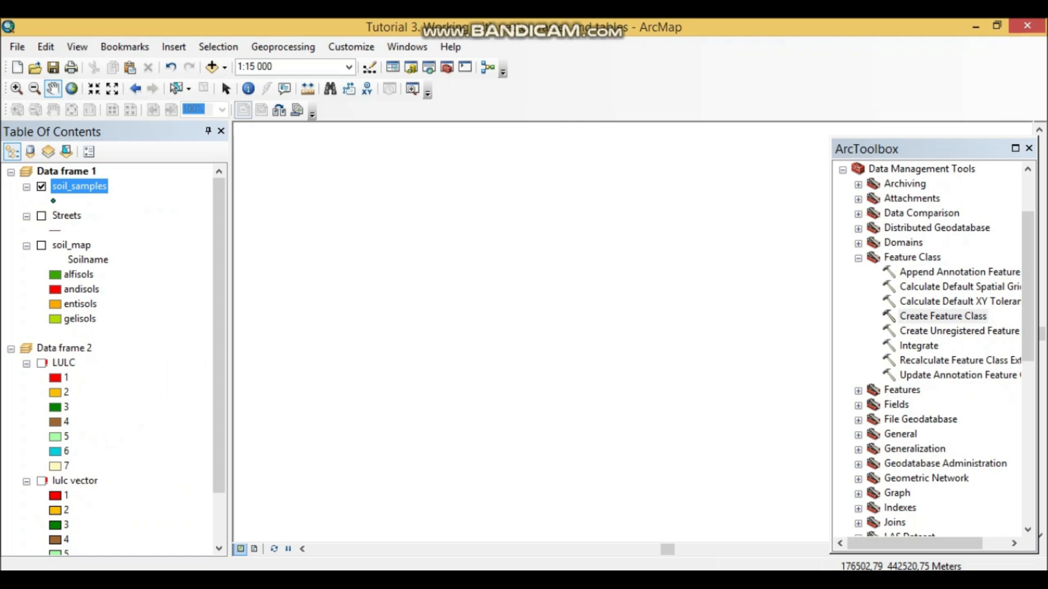
left_click_drag(13, 165, 179, 239)
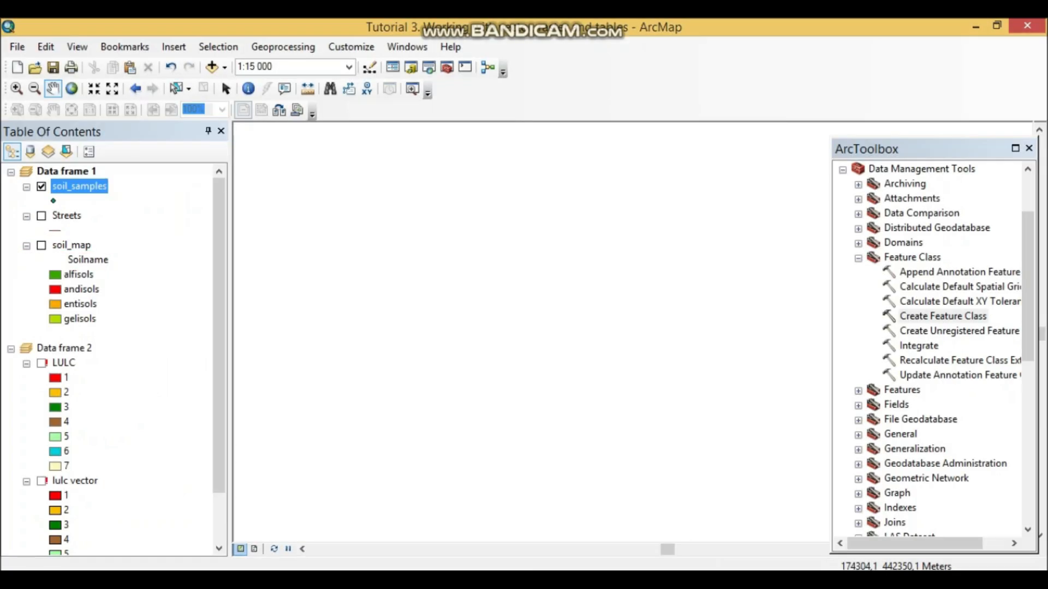
right_click(94, 216)
left_click(145, 245)
Step: Switch to Word and paste the layer list snip on a new line below the dialog image
key("alt+Tab")
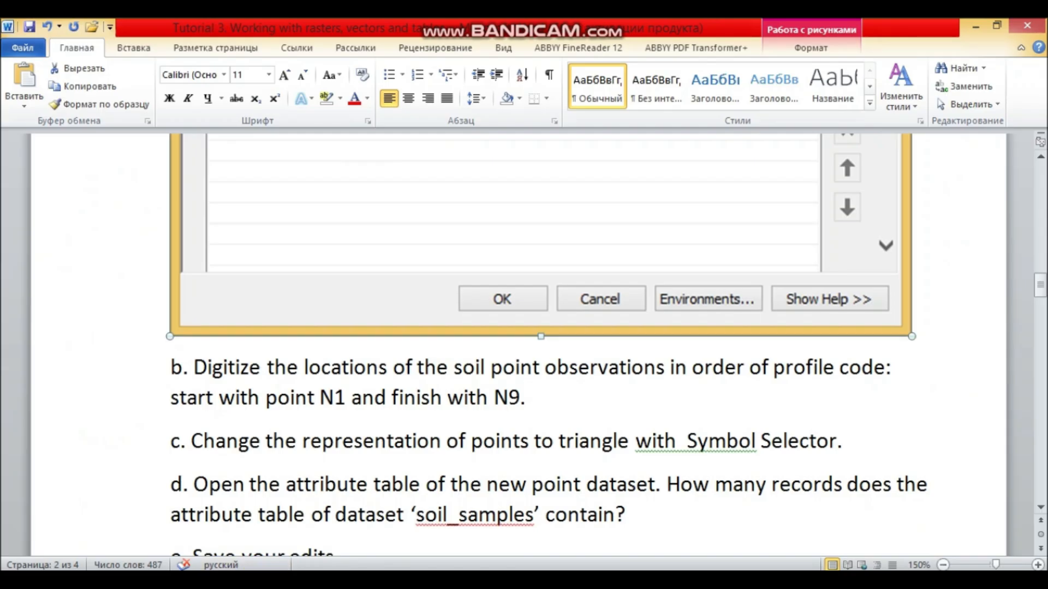
key("Right")
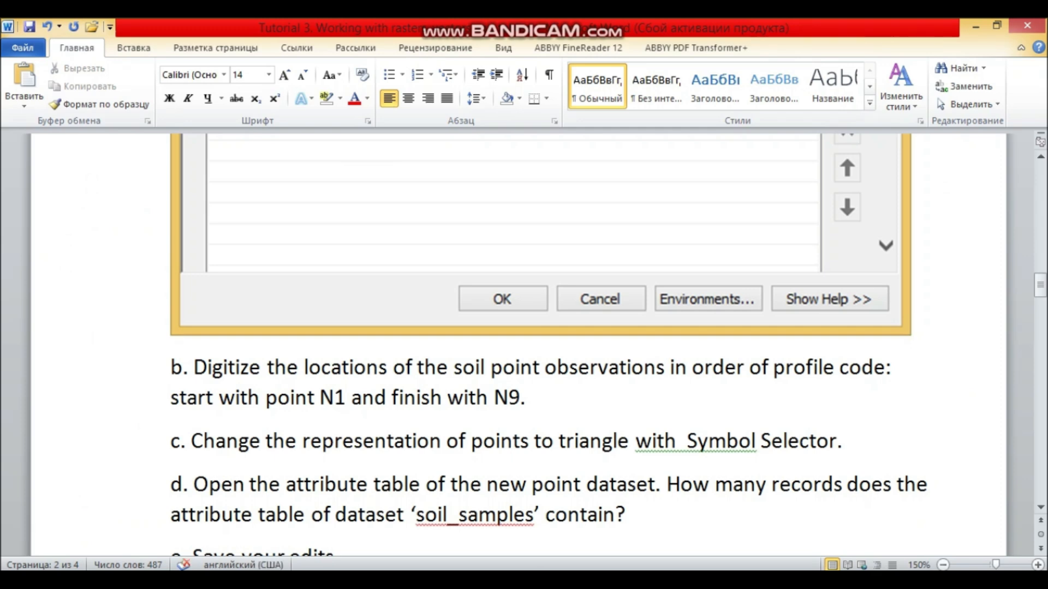
key("Return")
key("ctrl+v")
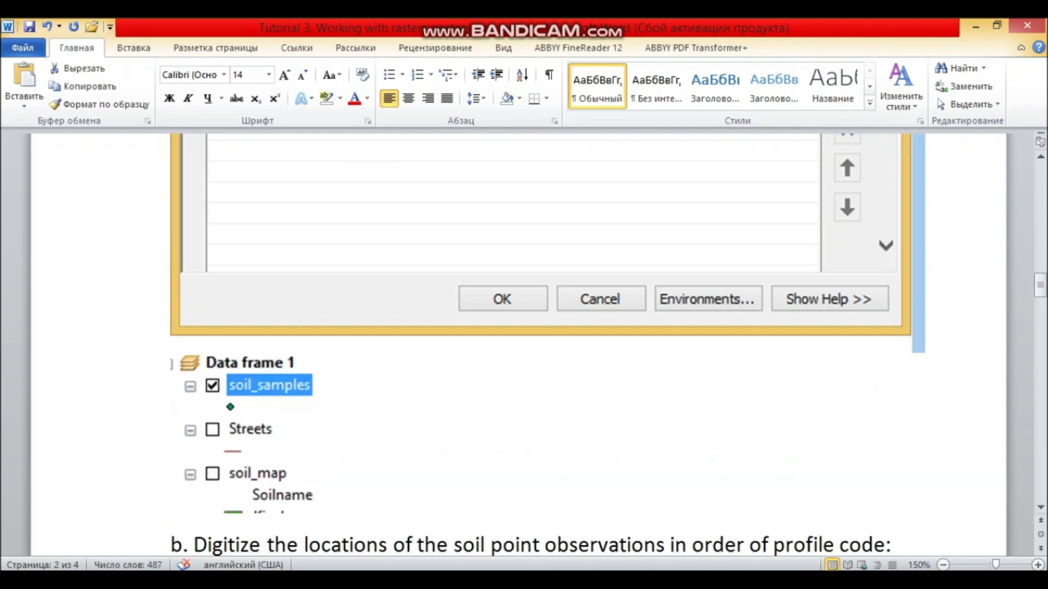
scroll(546, 327, "down", 2)
left_click(349, 316)
scroll(349, 316, "down", 2)
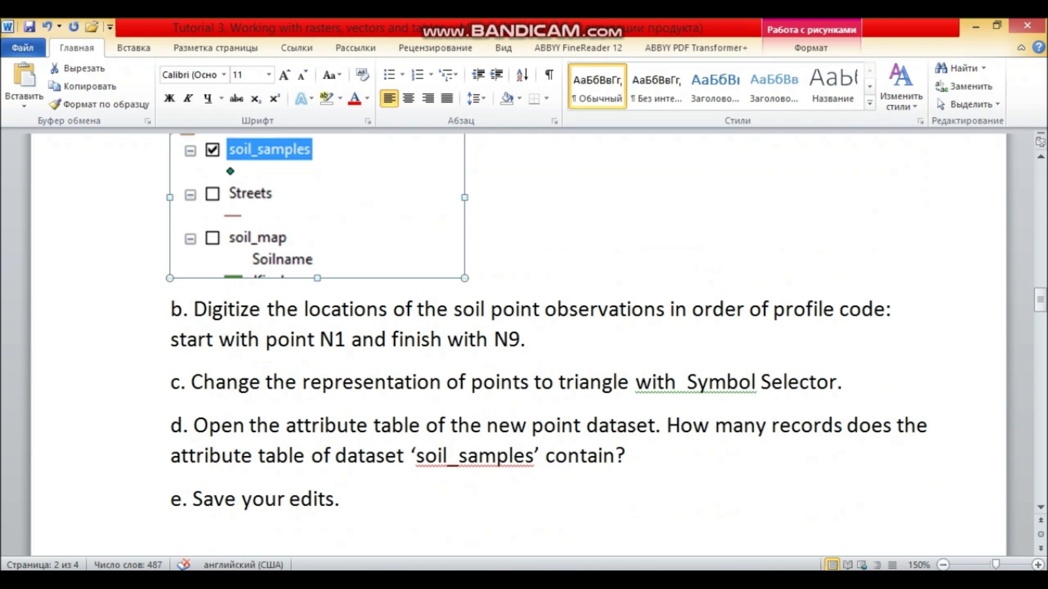
Step: Insert an empty paragraph between tasks b and c and place the cursor in it
left_click(527, 339)
left_click(172, 382)
key("Return")
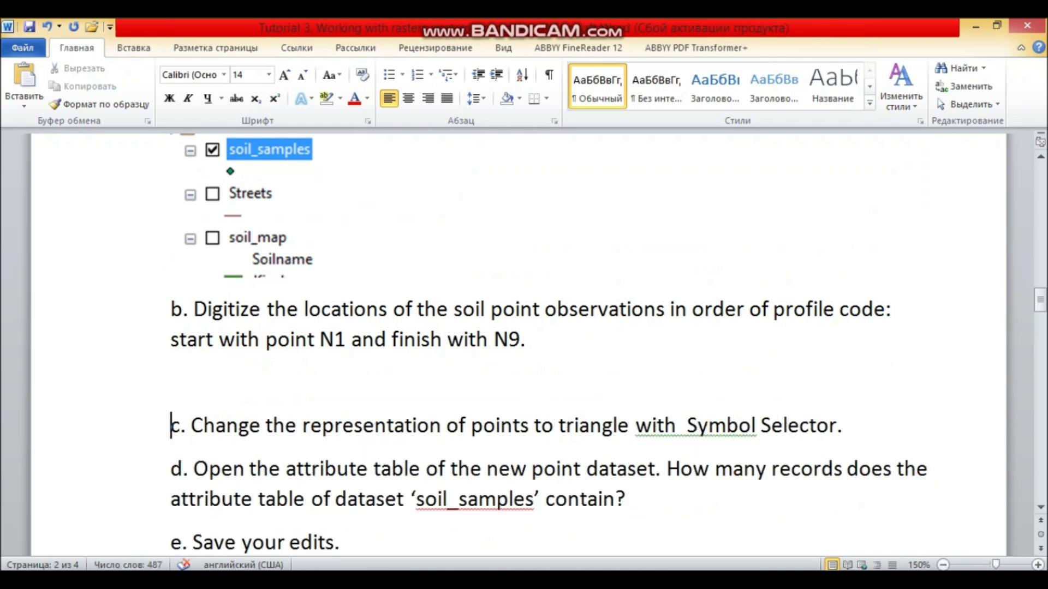
left_click(171, 382)
Step: Switch to ArcMap, extend the ArcToolbox window slightly upward, and display the Editor toolbar
key("alt+Tab")
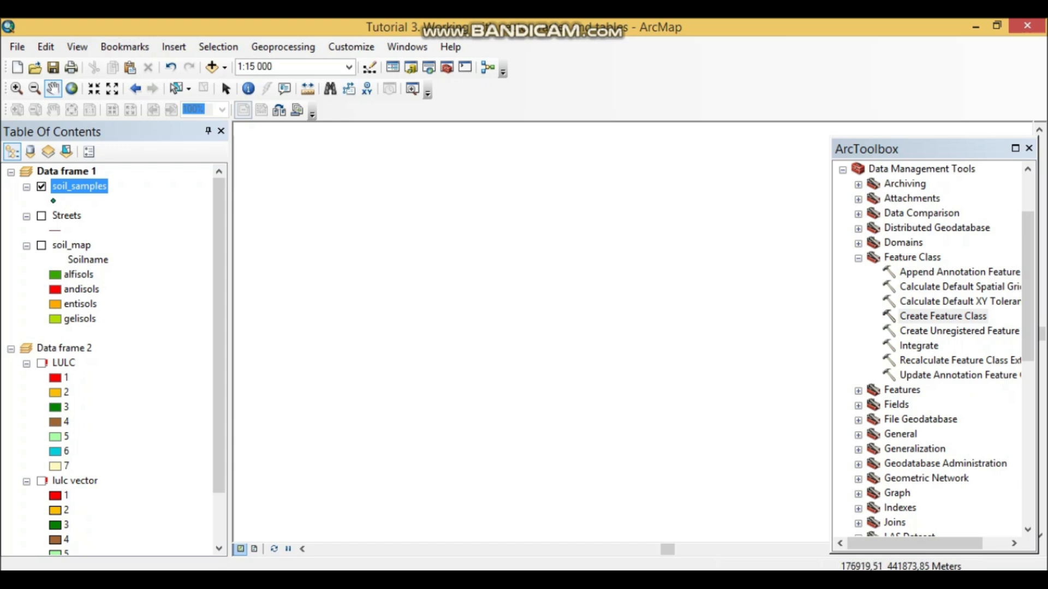
left_click_drag(909, 138, 909, 126)
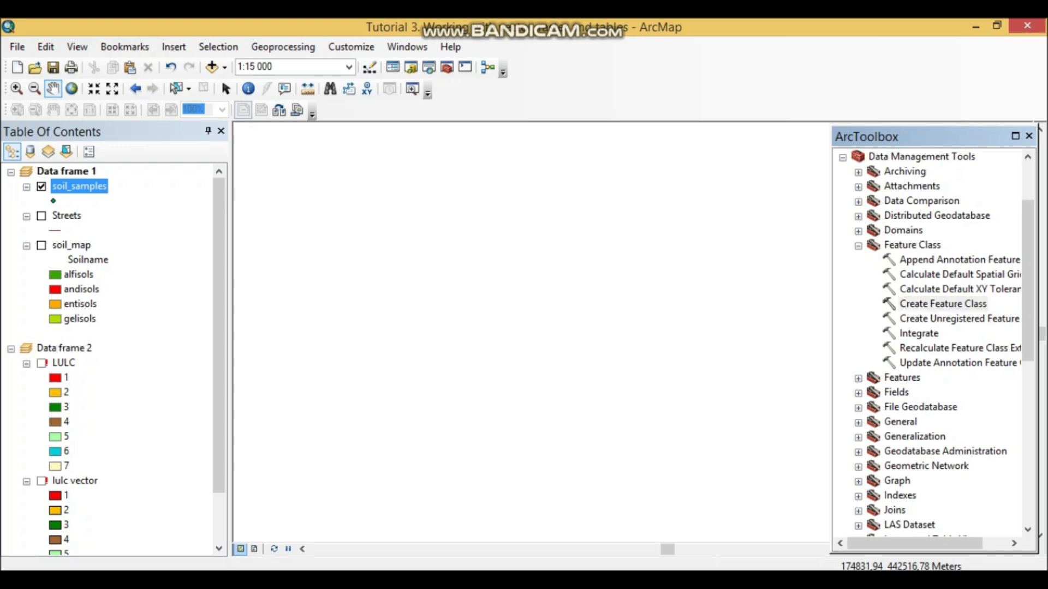
left_click(366, 88)
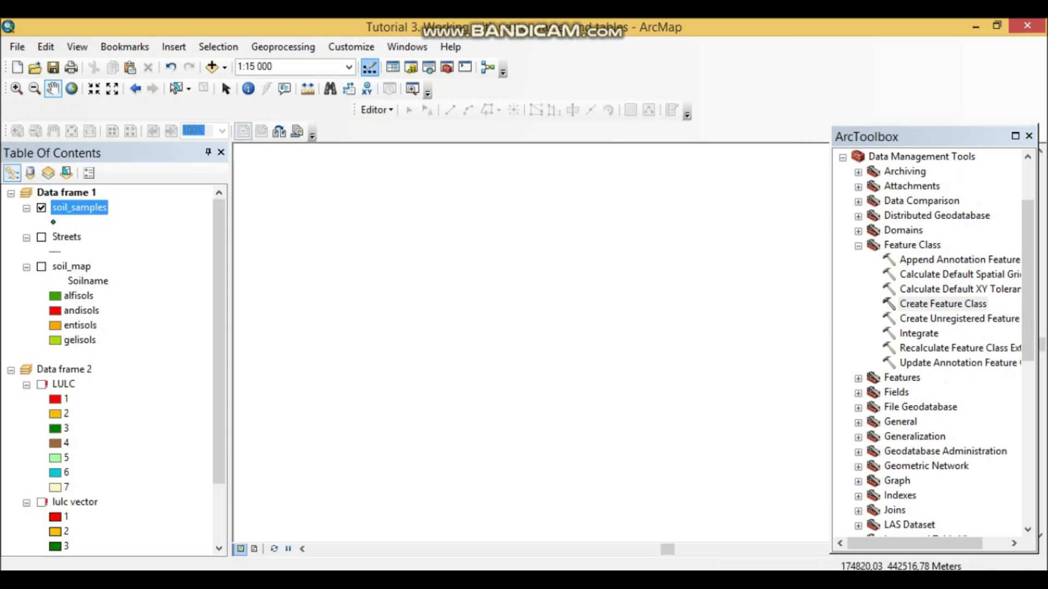
left_click(376, 110)
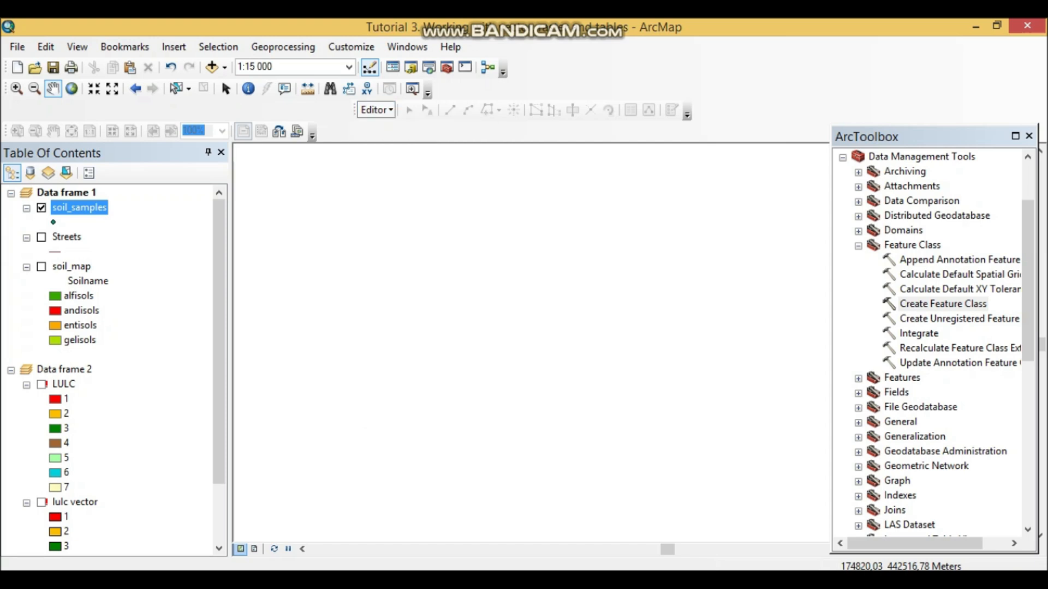
left_click(412, 127)
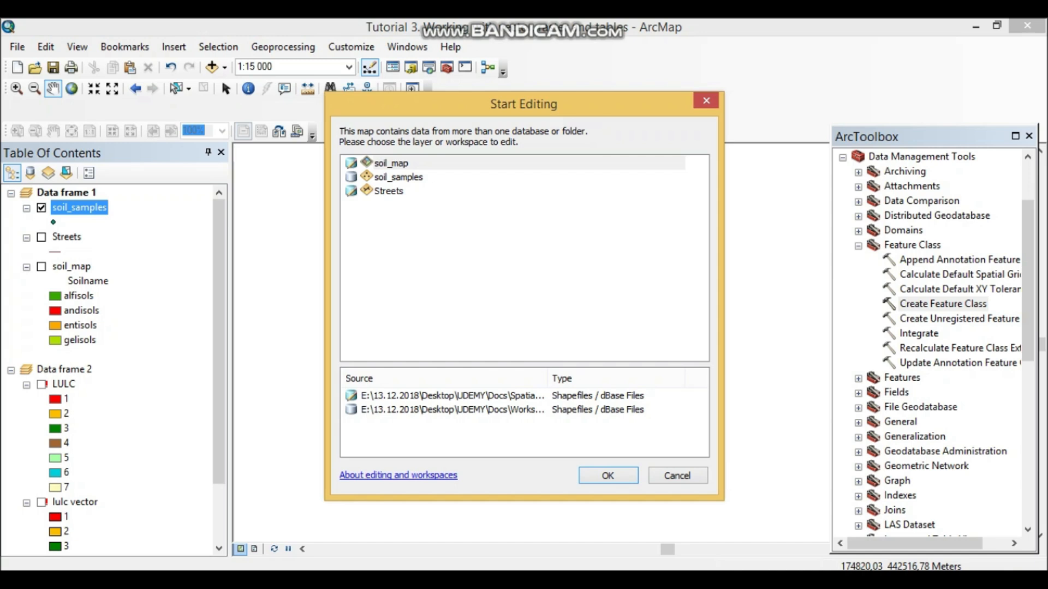
left_click(399, 178)
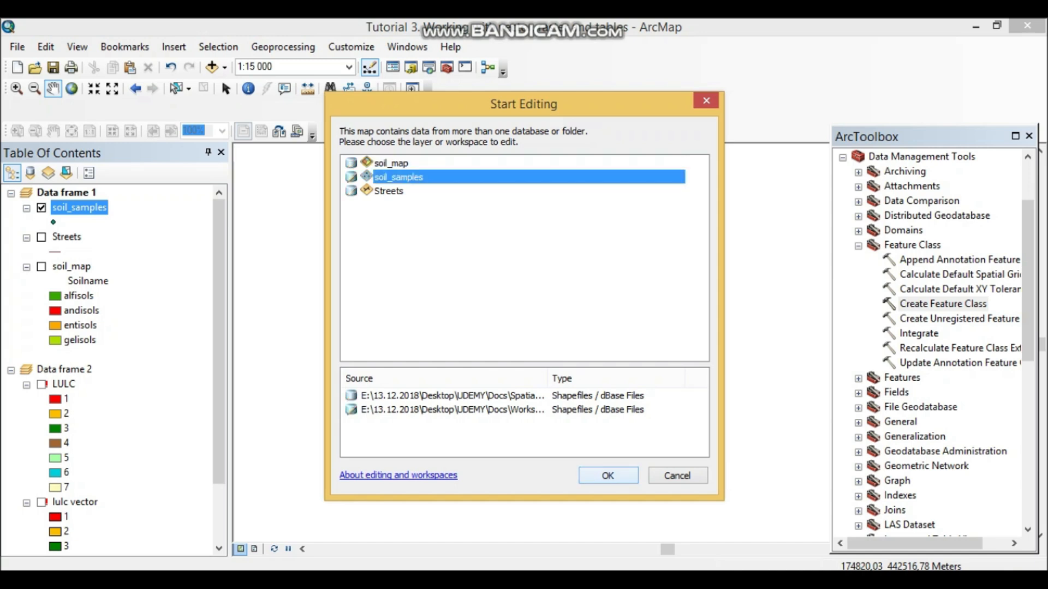
left_click(677, 476)
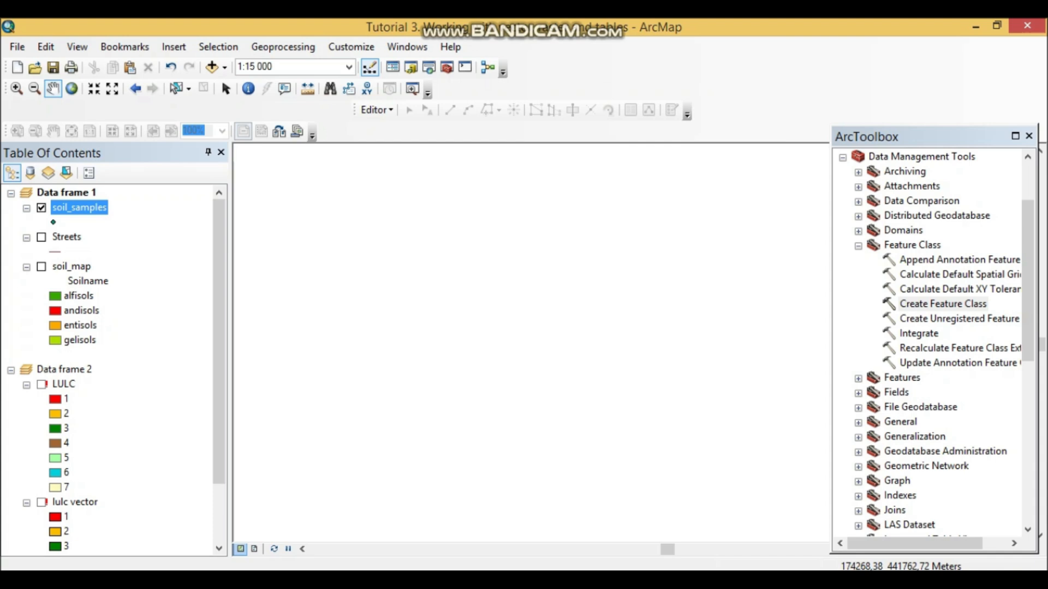
Step: Start an edit session on the soil_samples layer and continue past the spatial reference warning
right_click(87, 209)
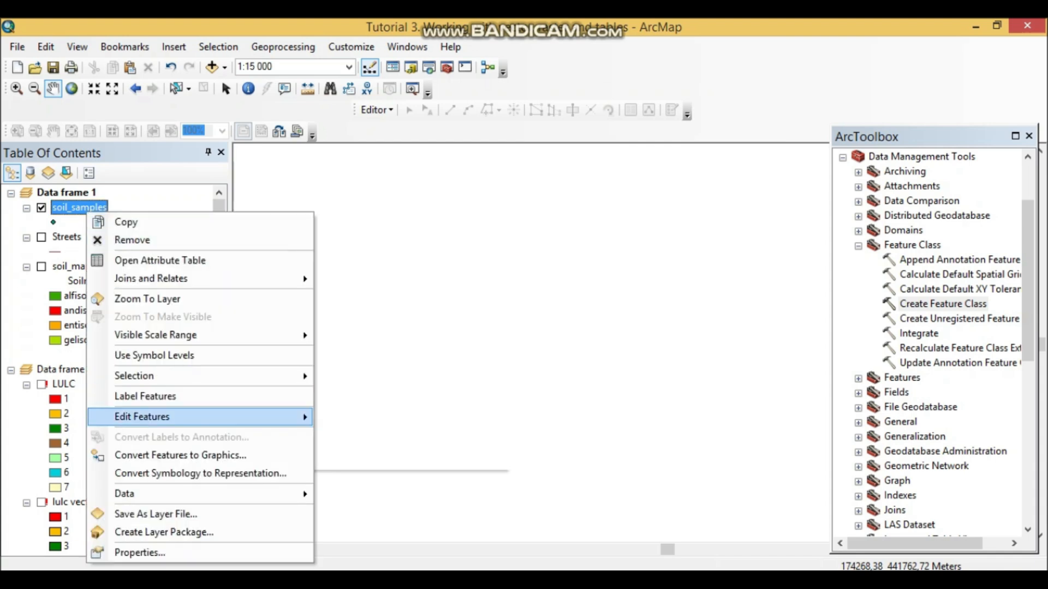
left_click(360, 417)
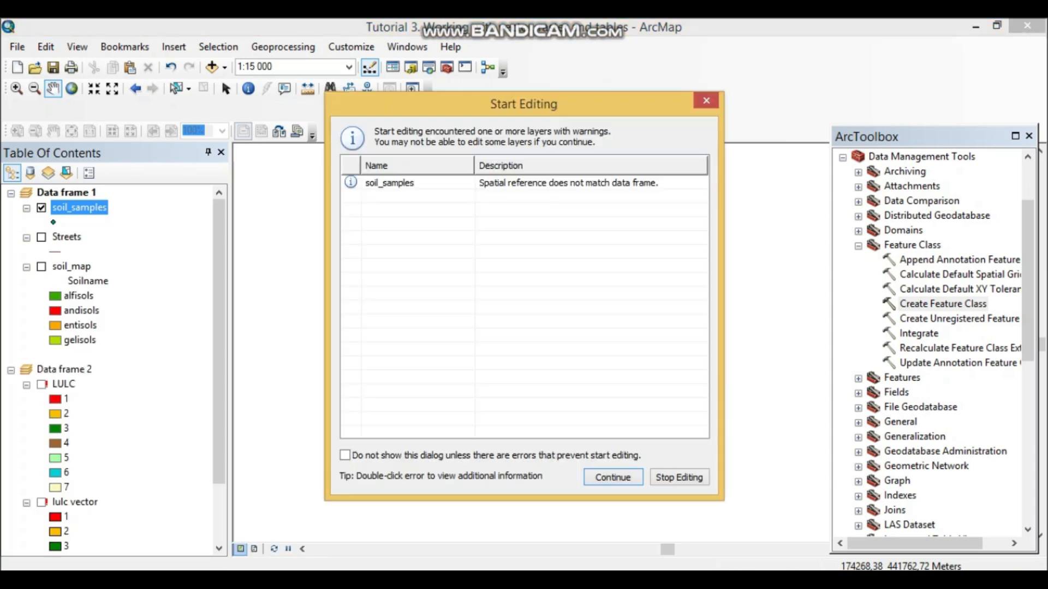
left_click(613, 477)
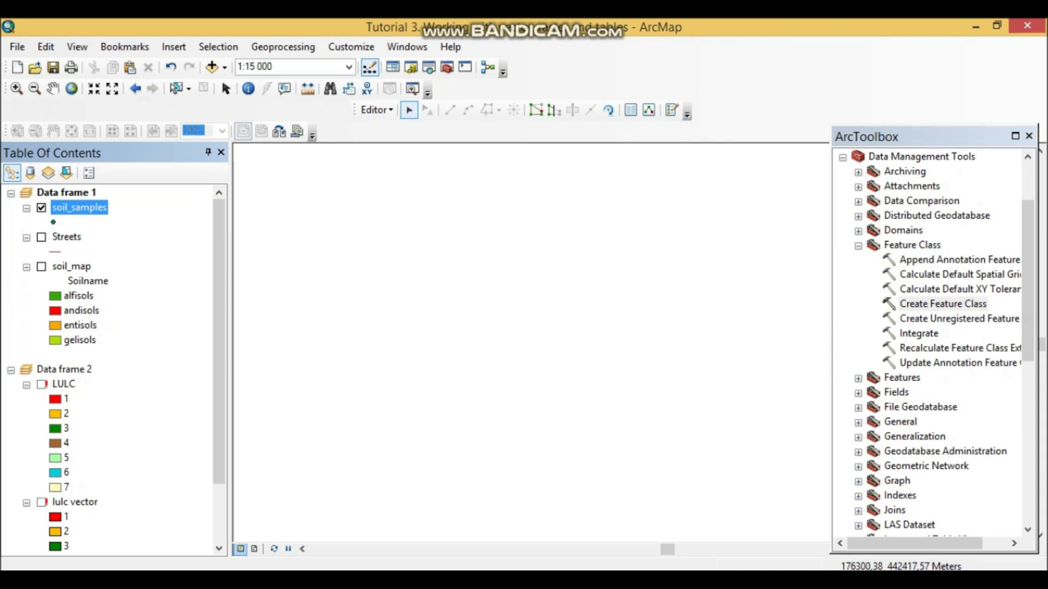
Step: Show the Create Features window, select the soil_samples template, and enlarge the Construction Tools area
left_click(672, 110)
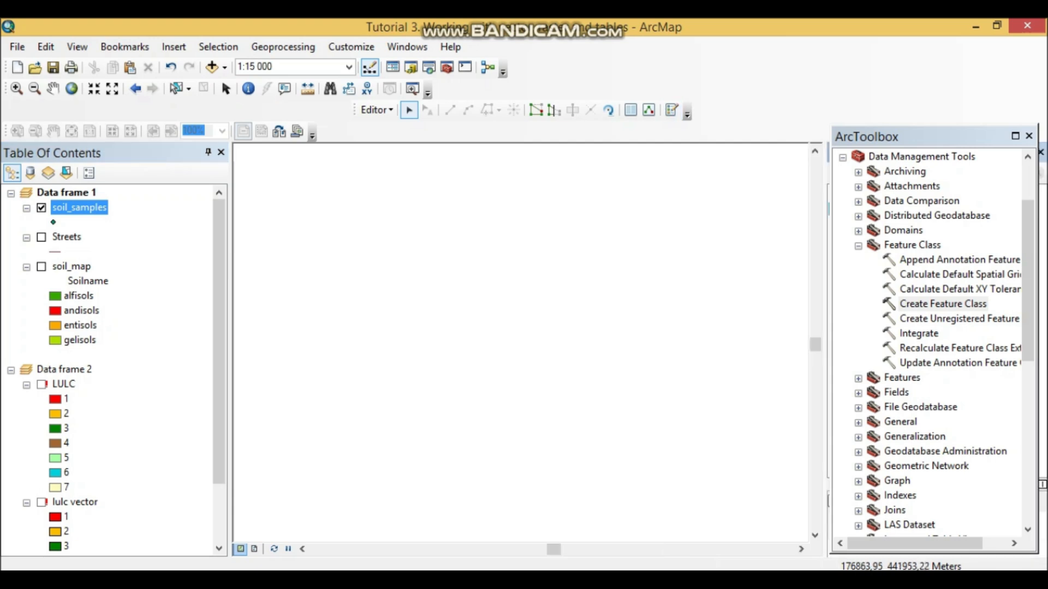
left_click(943, 303)
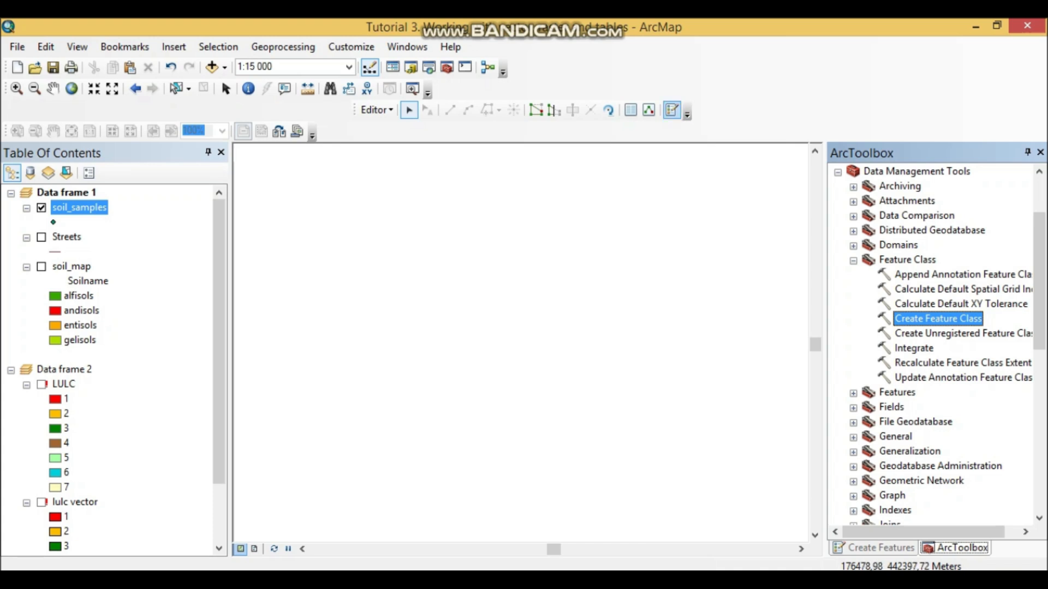
left_click(873, 548)
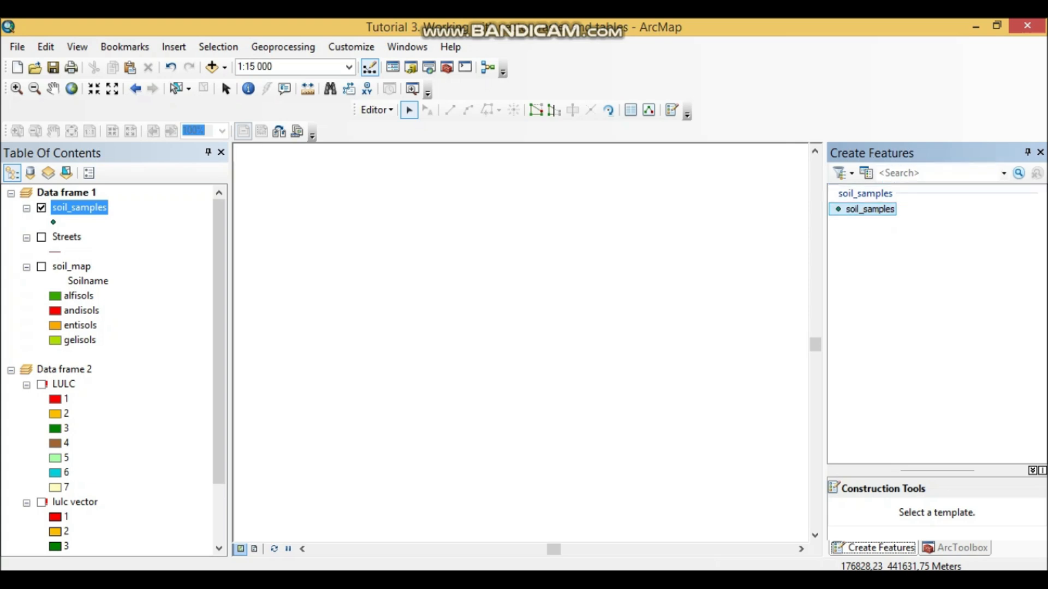
left_click(868, 209)
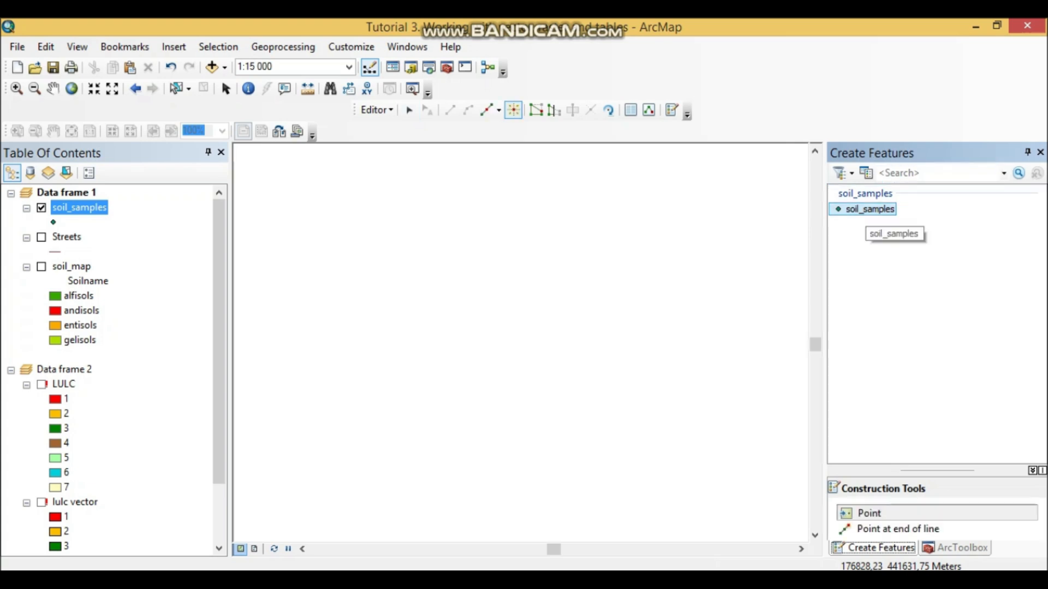
left_click_drag(936, 471, 937, 409)
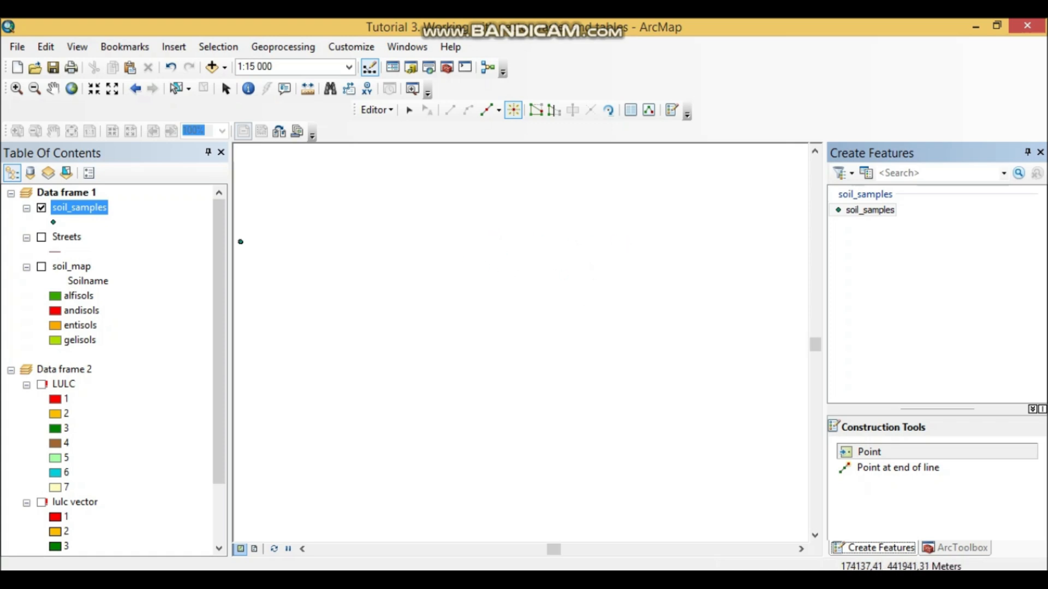
Step: Show Streets and soil_map and digitize nine points in order: three on gelisols, one on northeastern alfisols, three on andisols, one on southern alfisols, one on entisols
left_click(41, 238)
left_click(41, 266)
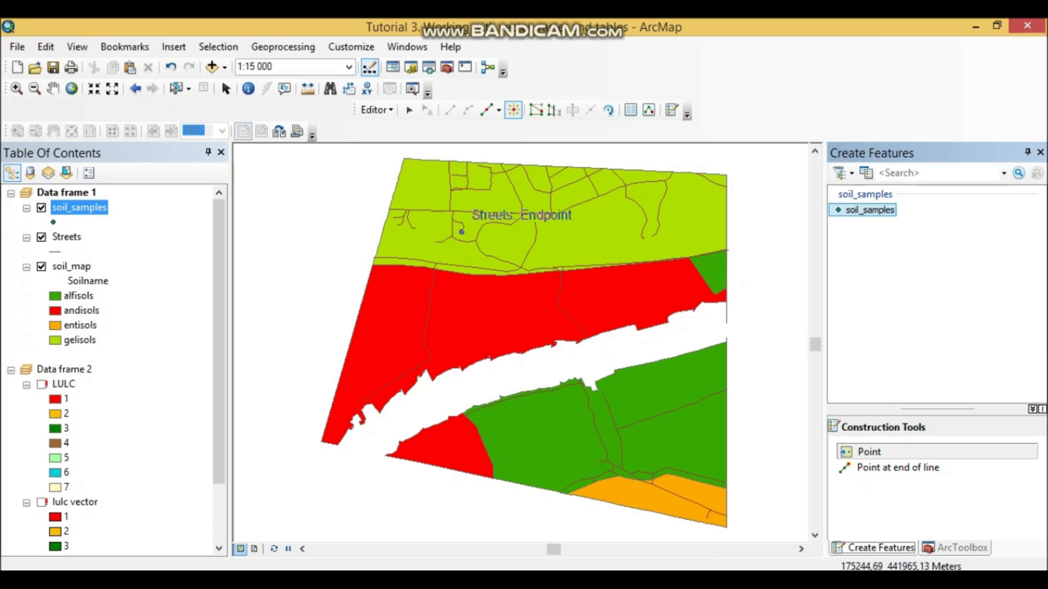
left_click(431, 229)
left_click(513, 252)
left_click(627, 236)
left_click(714, 272)
left_click(596, 309)
left_click(435, 340)
left_click(468, 454)
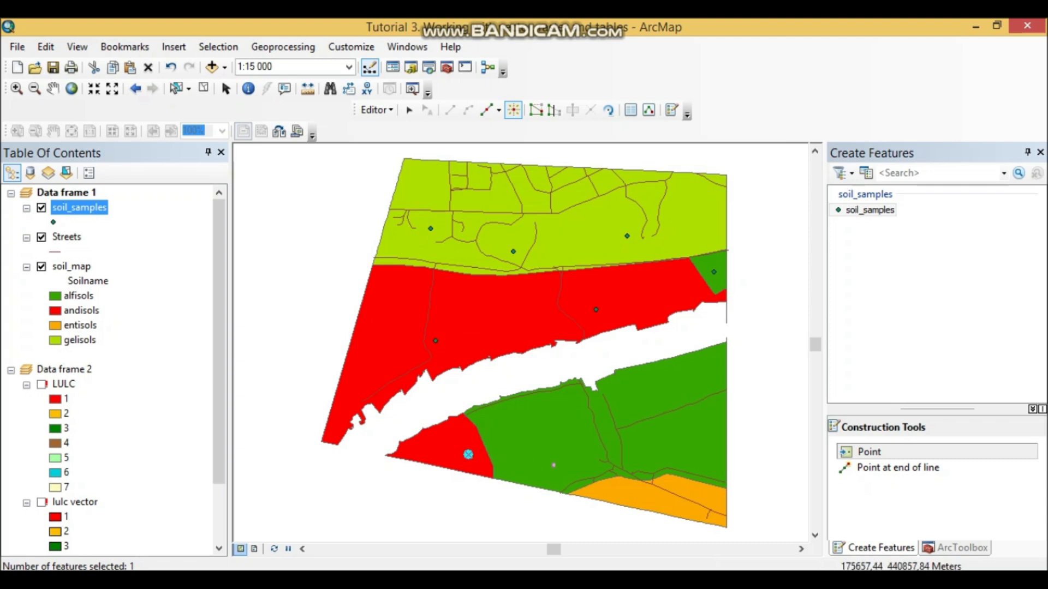
left_click(599, 460)
left_click(707, 494)
Step: Save the edits to the soil_samples points and stop the edit session
left_click(377, 110)
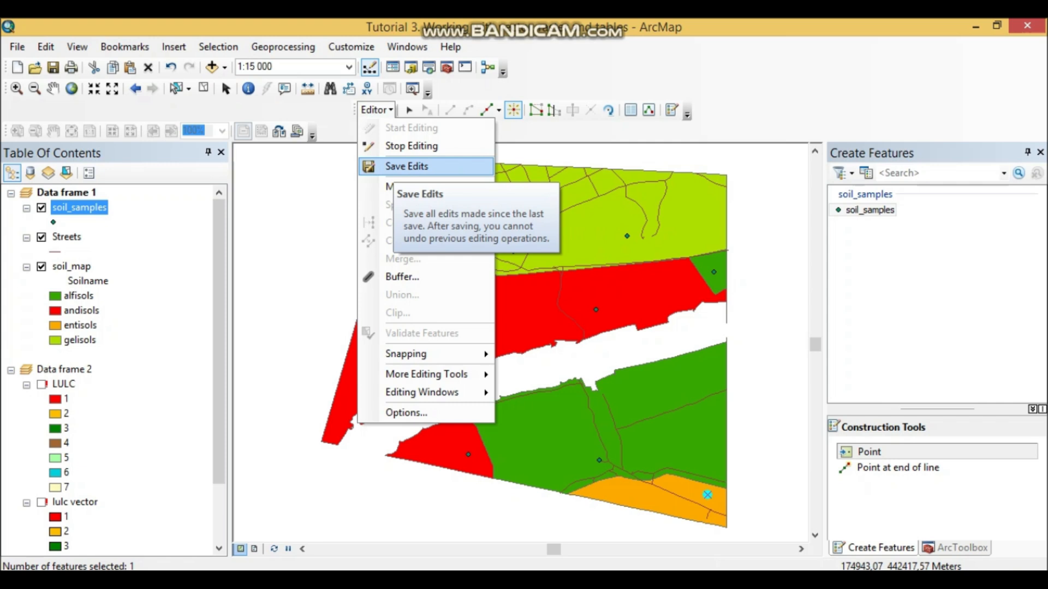
left_click(407, 166)
left_click(376, 110)
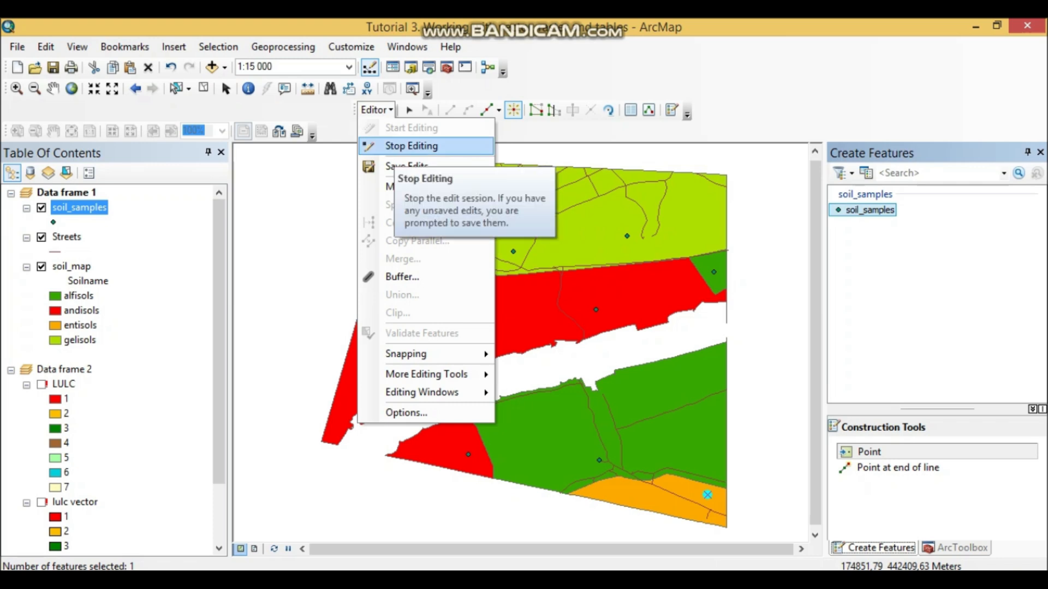
left_click(411, 146)
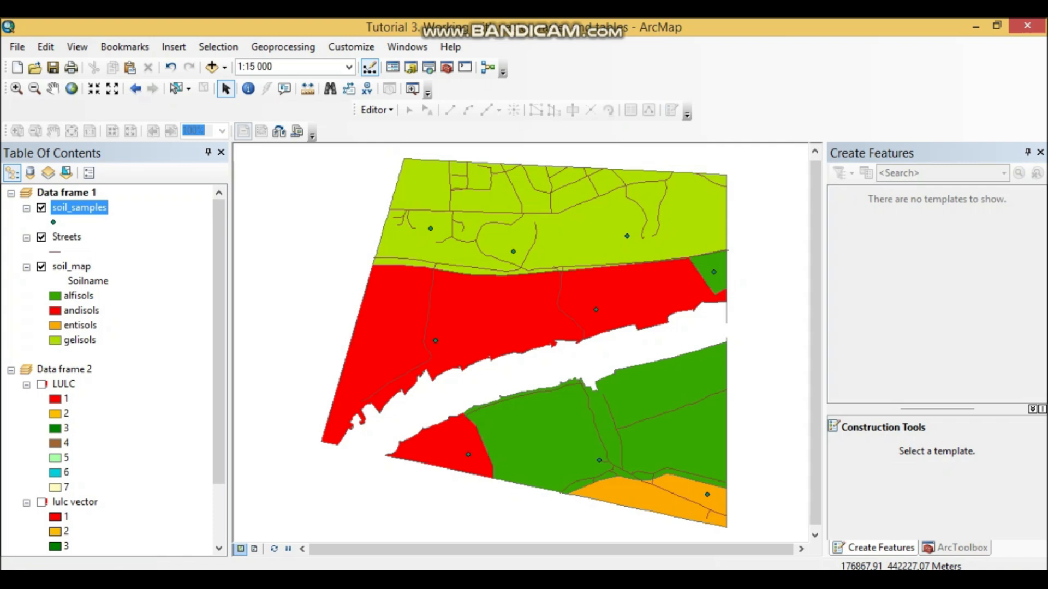
Step: Bring ArcToolbox back into view, then switch to Word and paste a full-screen ArcMap screenshot below task b
left_click(955, 548)
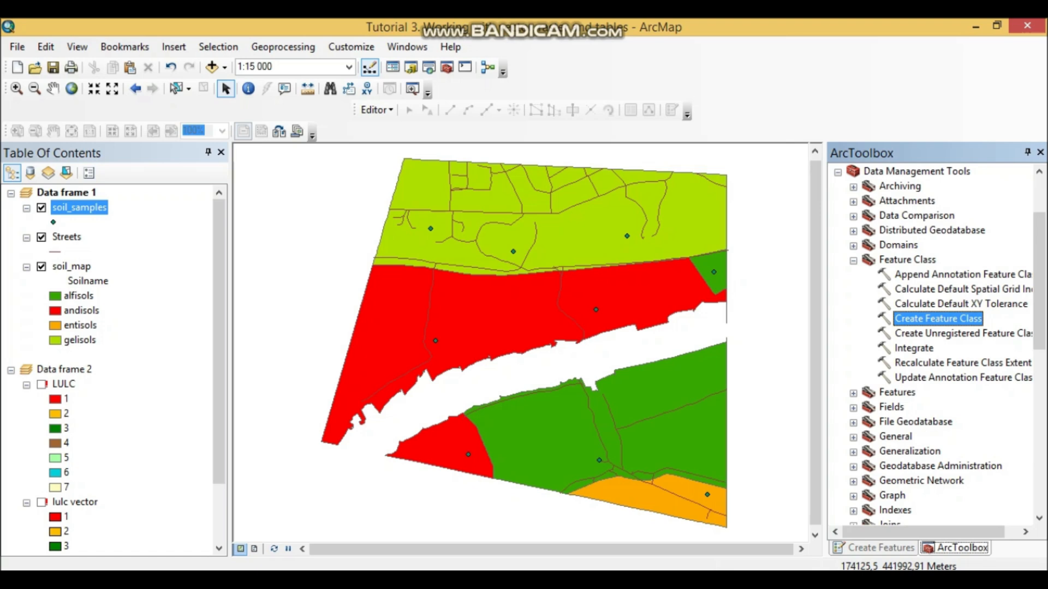
key("alt+Tab")
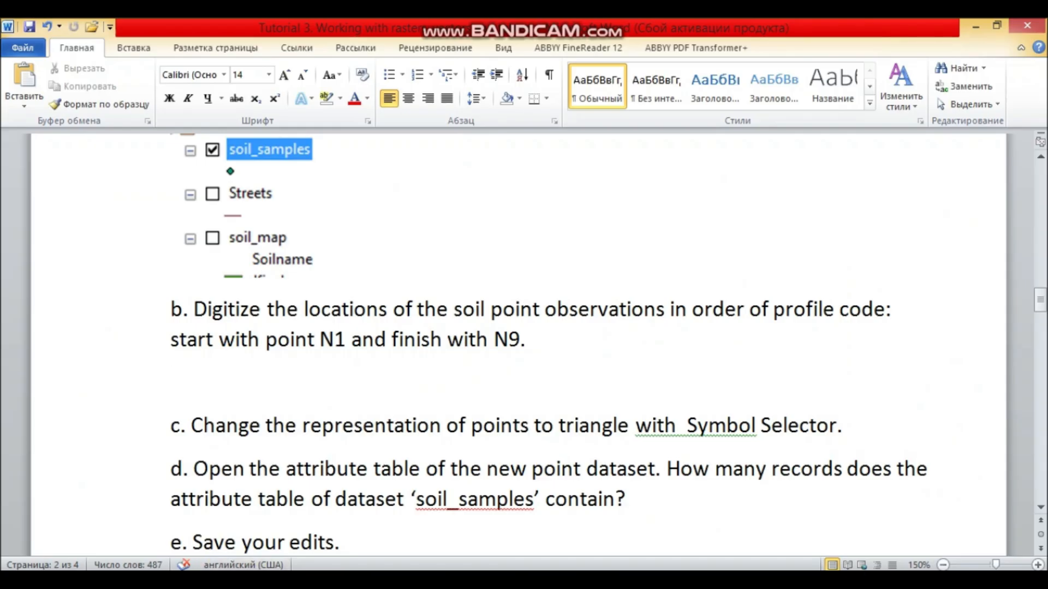
key("ctrl+v")
scroll(552, 349, "down", 1)
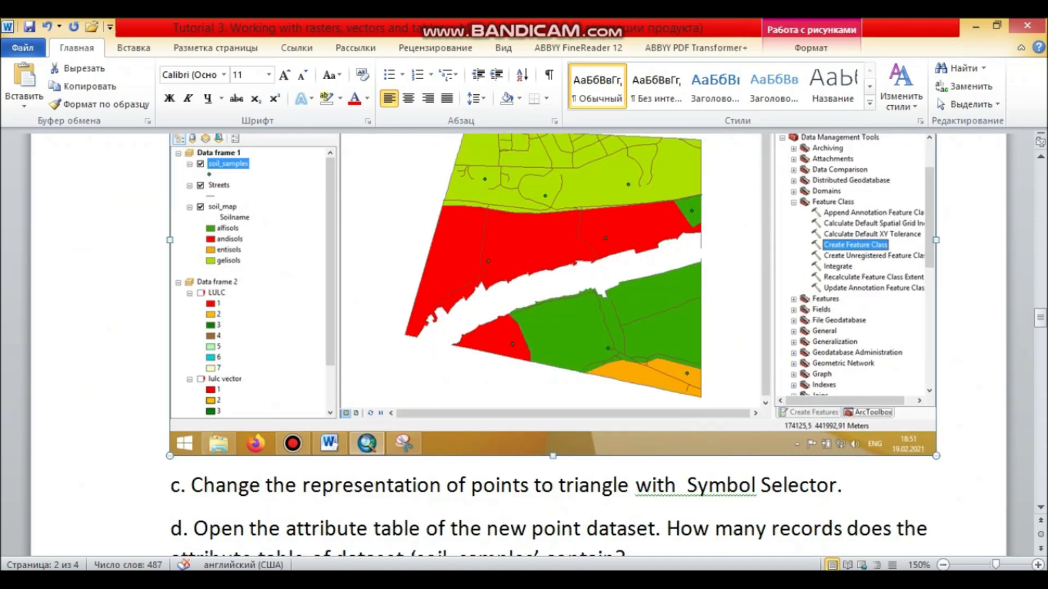
scroll(552, 349, "up", 3)
scroll(552, 349, "up", 2)
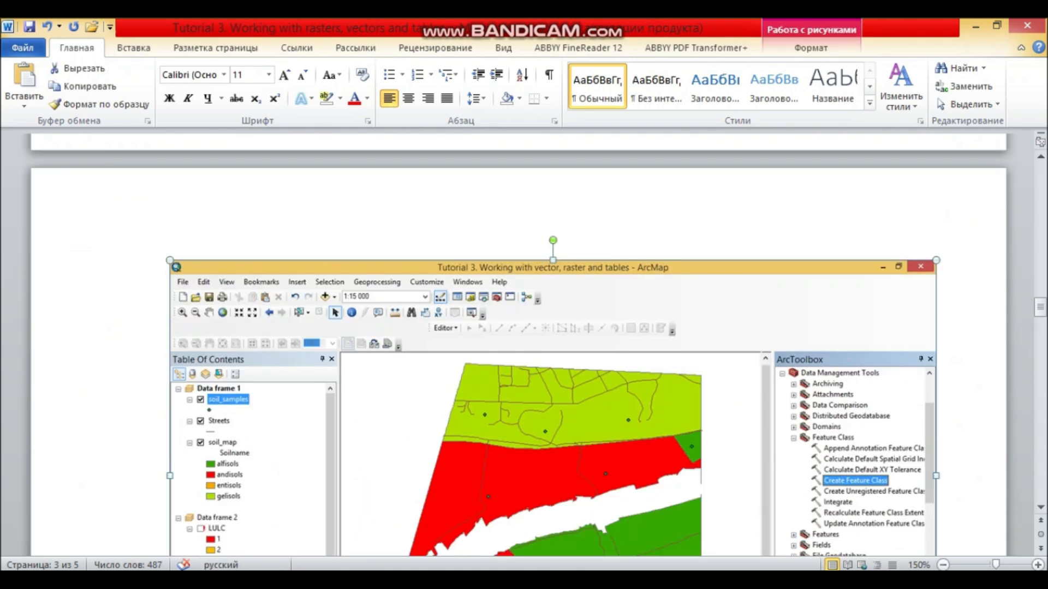
scroll(553, 349, "down", 1)
scroll(552, 349, "down", 2)
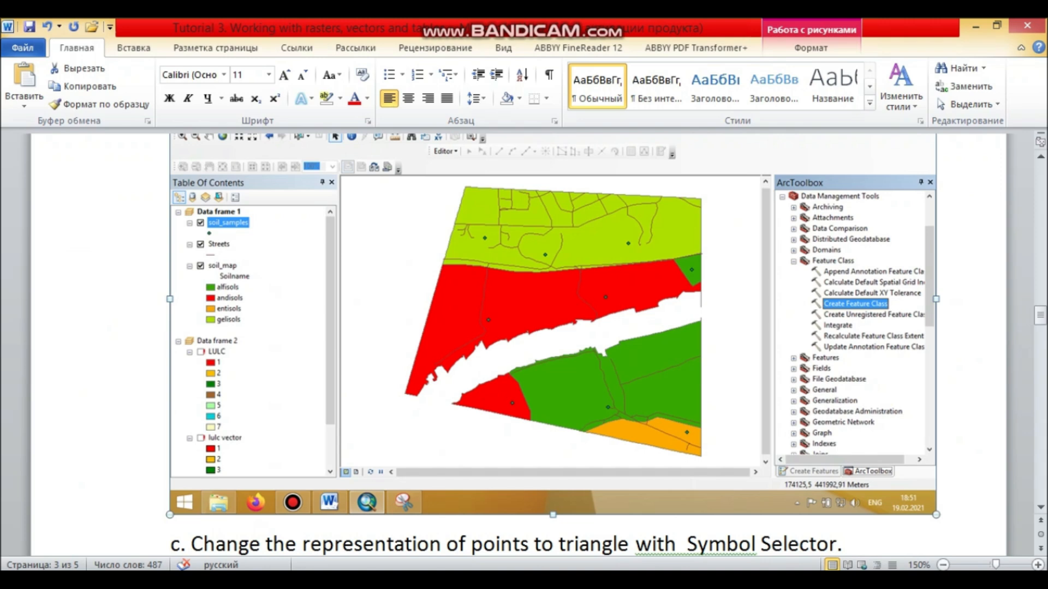
scroll(702, 491, "down", 2)
scroll(702, 491, "up", 1)
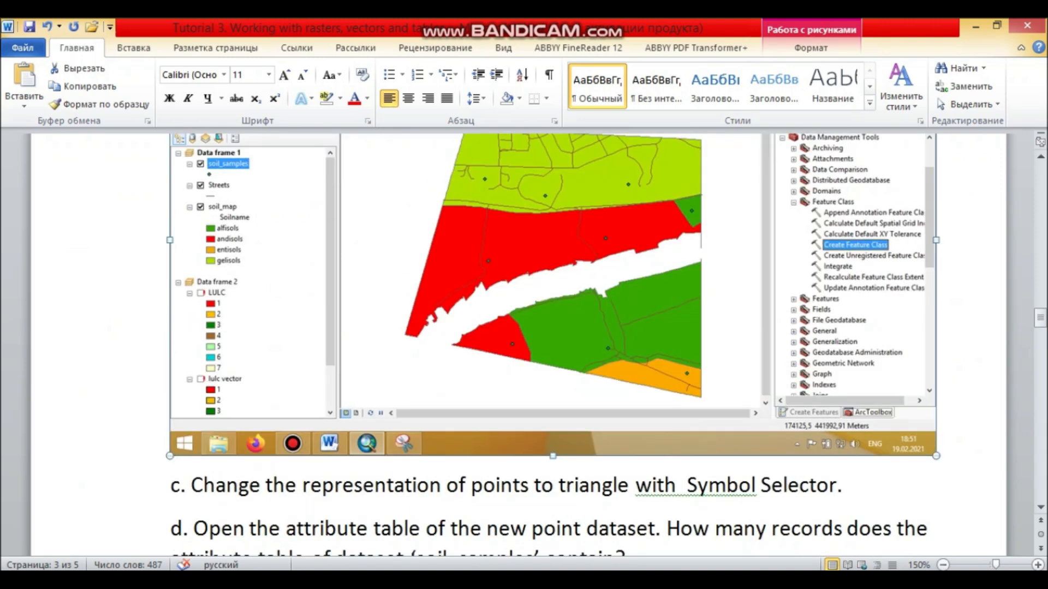
Step: Insert an empty paragraph between tasks c and d and place the cursor in it
scroll(702, 492, "down", 2)
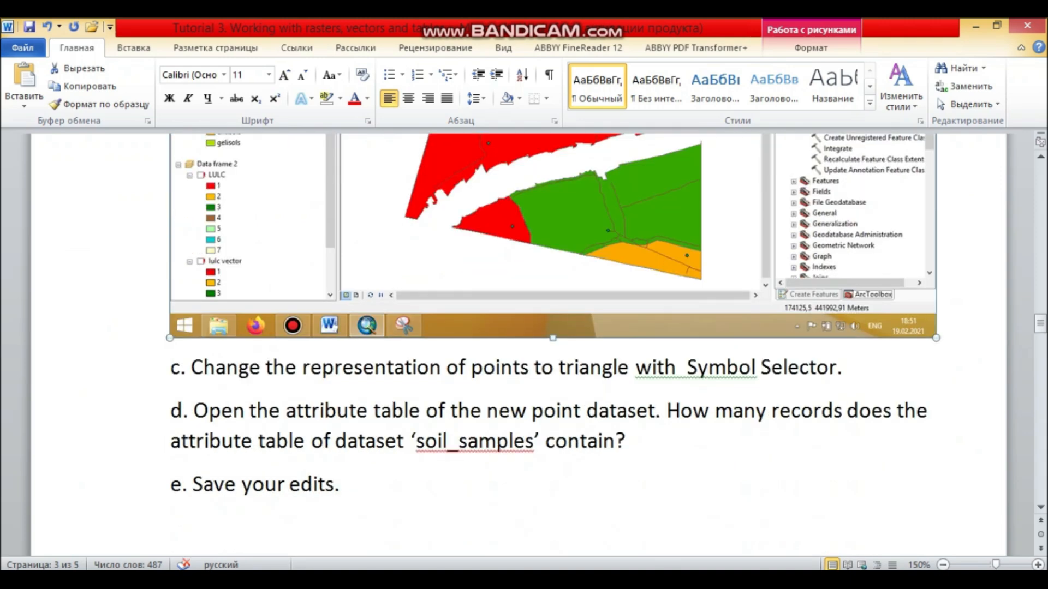
left_click(171, 411)
key("Return")
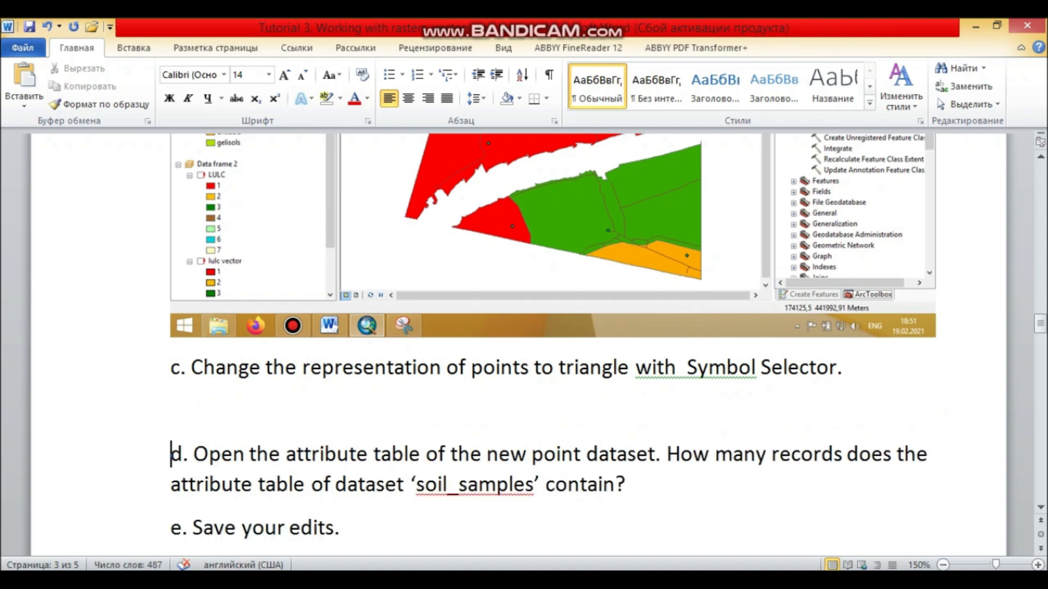
left_click(171, 411)
Step: Switch to ArcMap and set the soil_samples symbol to Triangle 2, copying a screenshot of the Symbol Selector before applying it
key("alt+Tab")
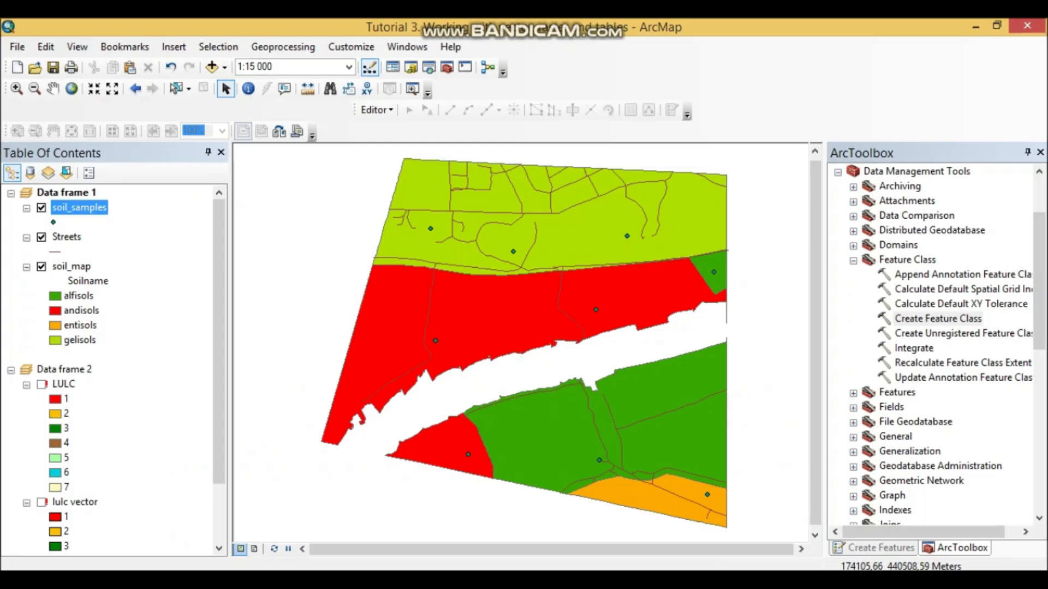
left_click(53, 222)
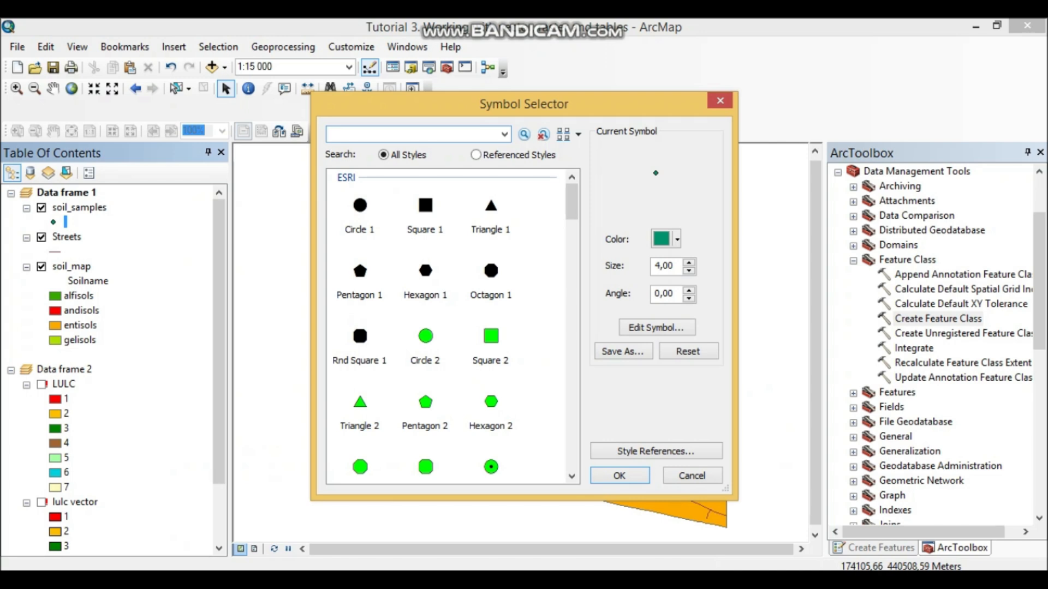
left_click(359, 402)
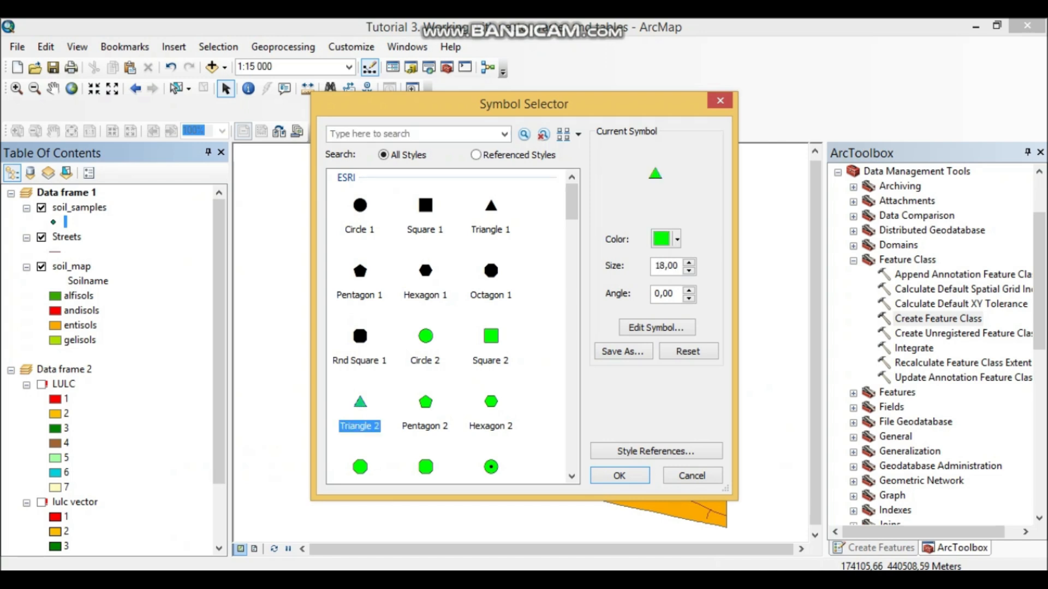
key("alt")
key("Return")
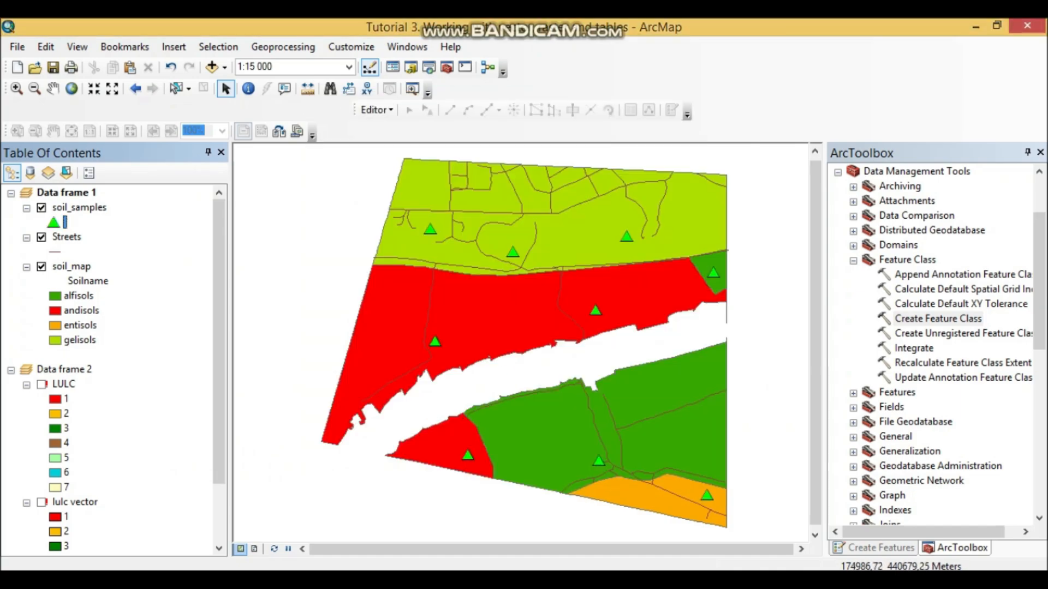
Step: Switch to Word and paste the Symbol Selector screenshot below task c
key("alt+Tab")
key("ctrl+v")
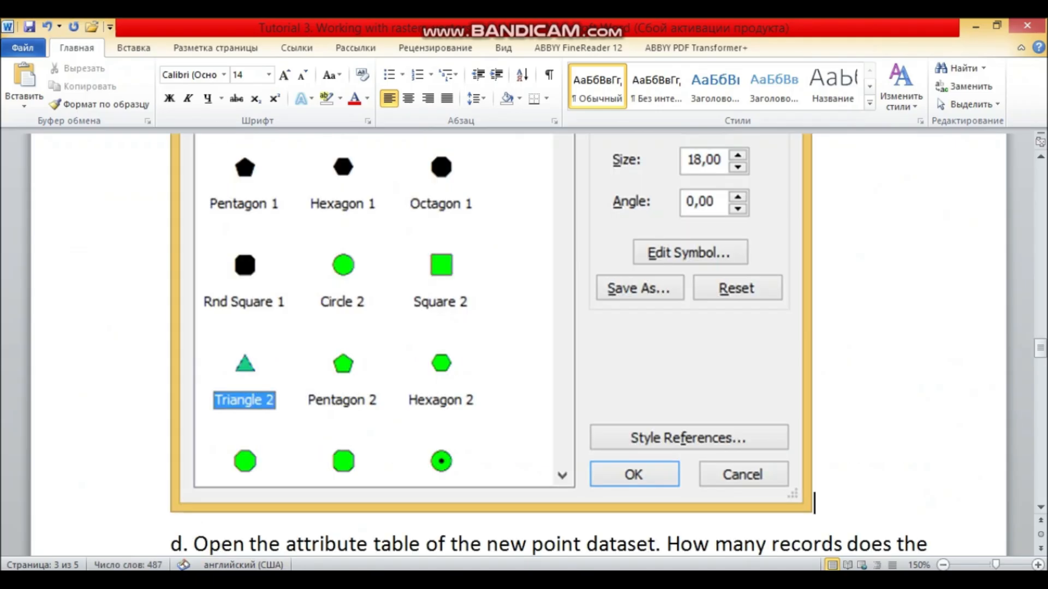
scroll(524, 349, "down", 2)
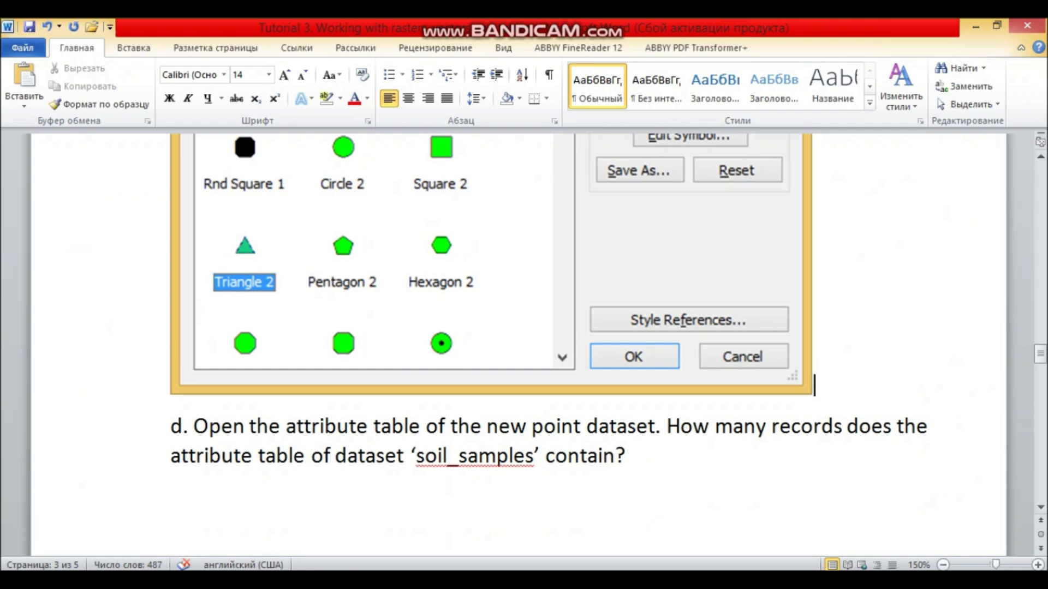
Step: Switch to ArcMap and copy a screen snip of the whole map with the triangle points
key("alt+Tab")
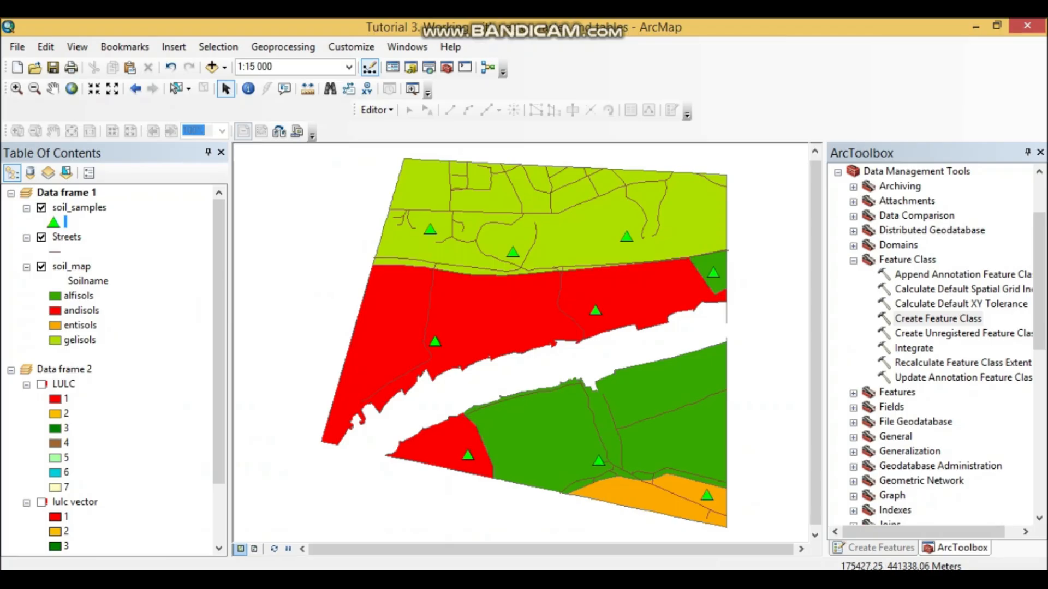
left_click(294, 582)
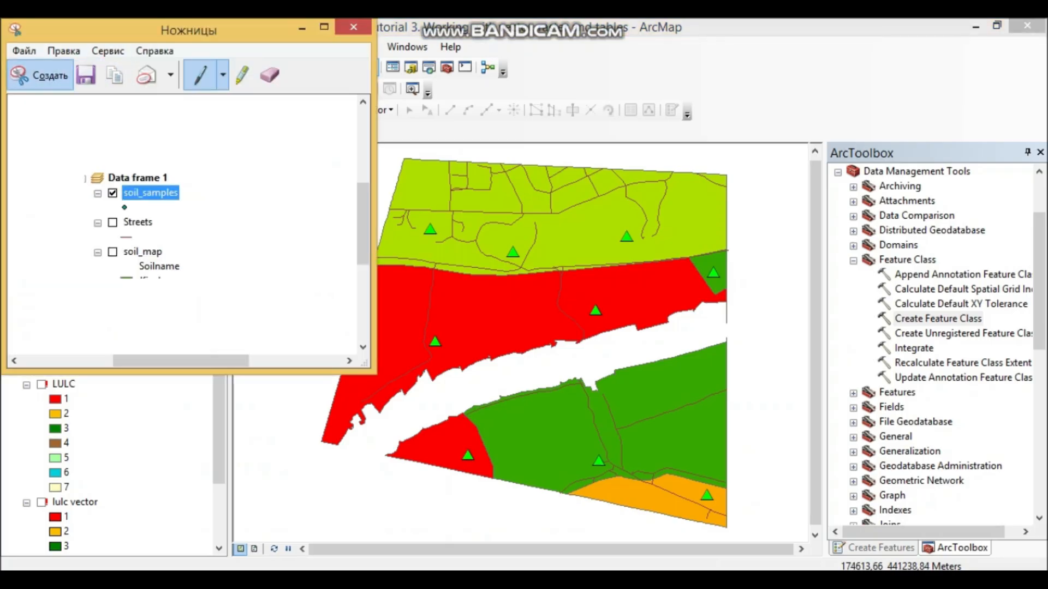
left_click(41, 74)
left_click_drag(312, 149, 751, 534)
right_click(521, 358)
left_click(573, 383)
Step: Switch to Word, paste the map snip after the Symbol Selector image, and insert an empty paragraph between tasks d and e
key("alt+Tab")
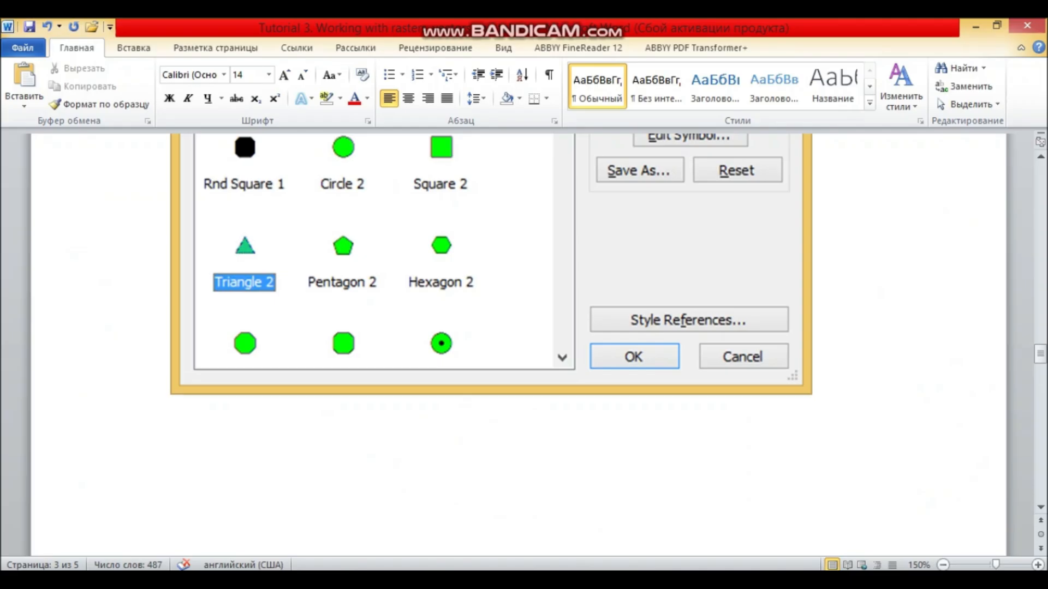
key("ctrl+v")
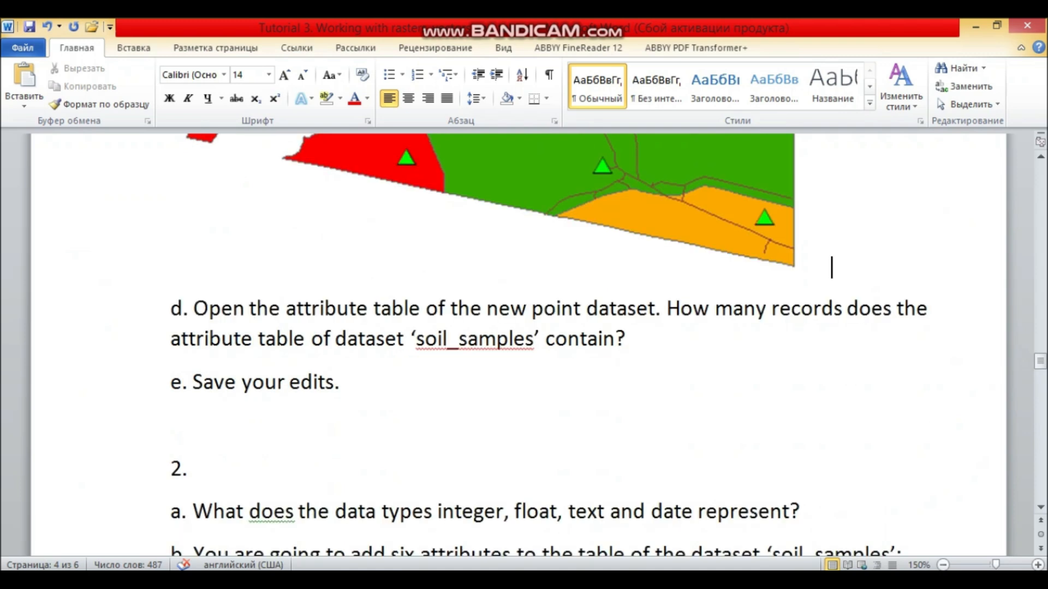
left_click(172, 383)
key("Return")
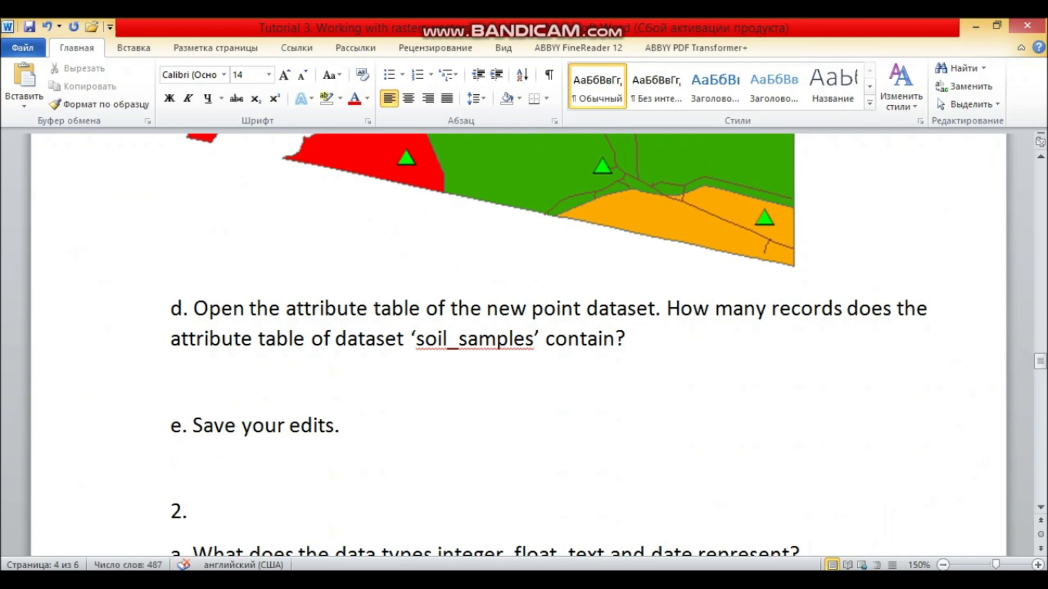
Step: Open the soil_samples attribute table in ArcMap and paste a screenshot of it into Word below task d
key("alt+Tab")
right_click(64, 209)
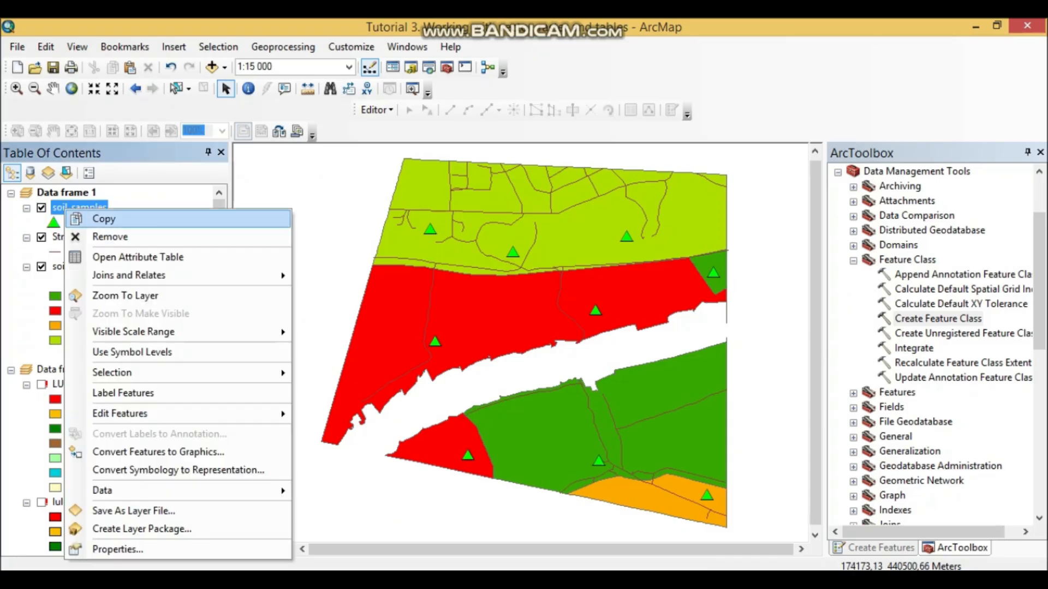
left_click(137, 257)
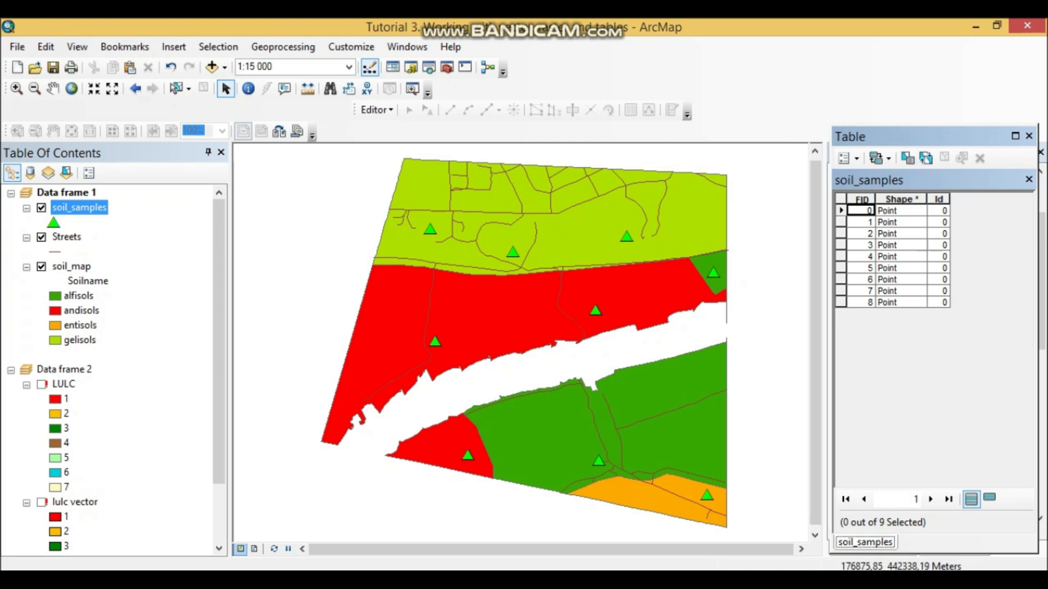
key("alt+Tab")
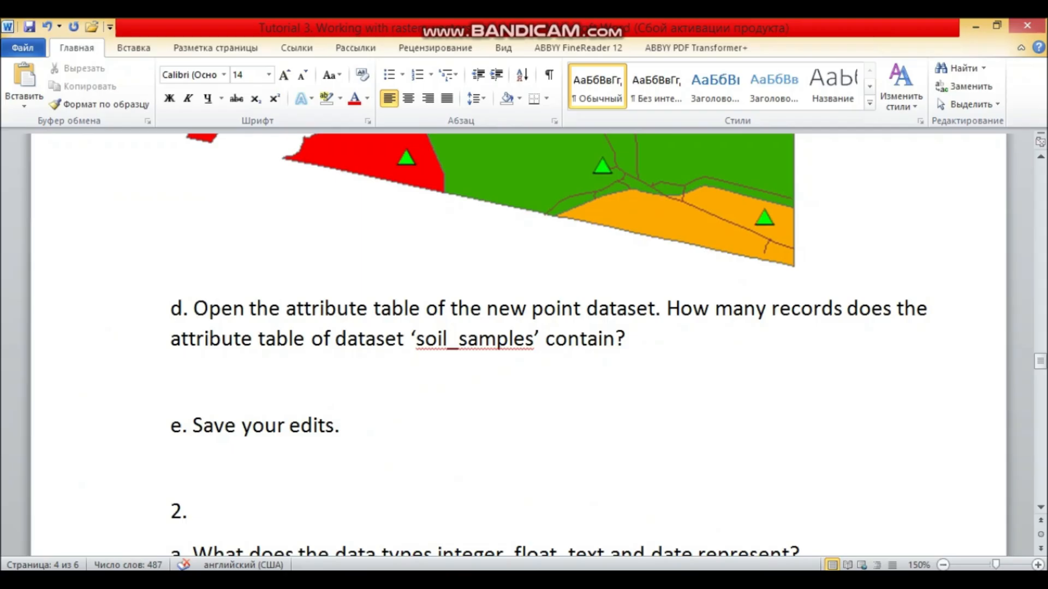
key("ctrl+v")
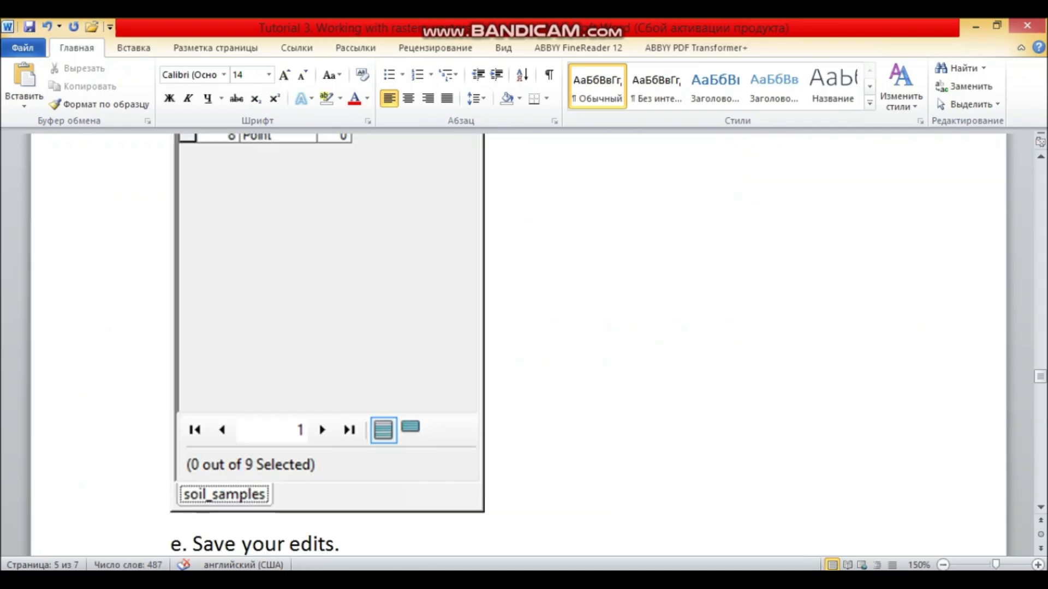
Step: Switch to ArcMap and hide the Streets and soil_map layers in Data frame 1
key("alt+Tab")
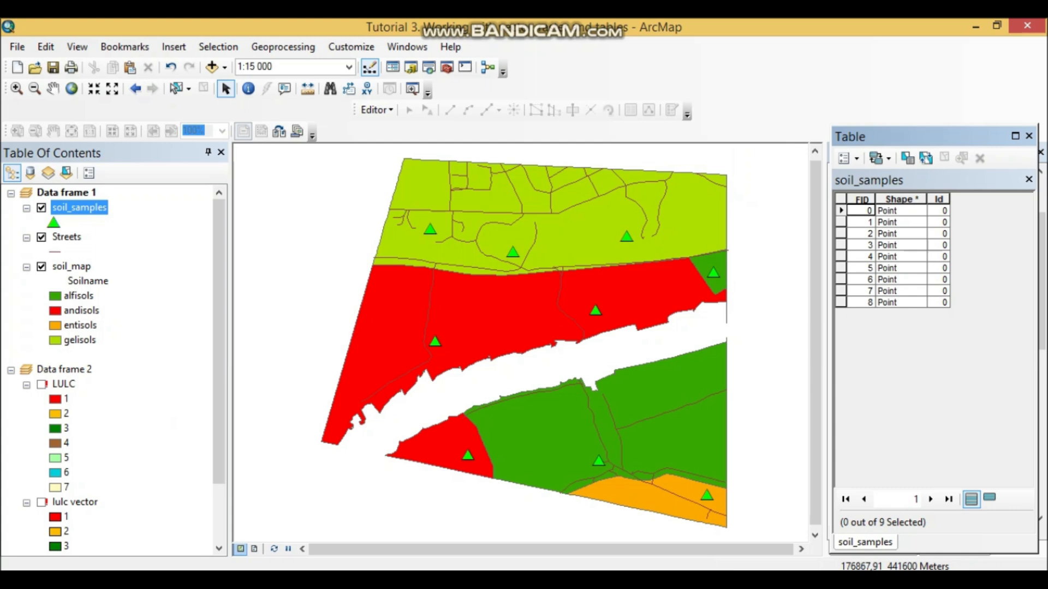
right_click(938, 198)
key("Escape")
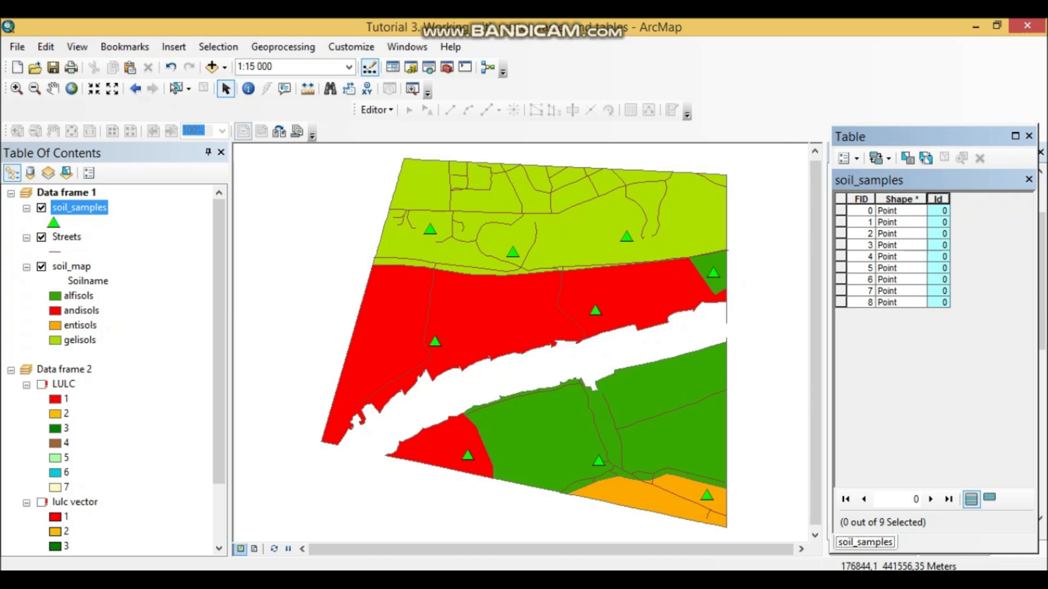
left_click(42, 237)
left_click(41, 266)
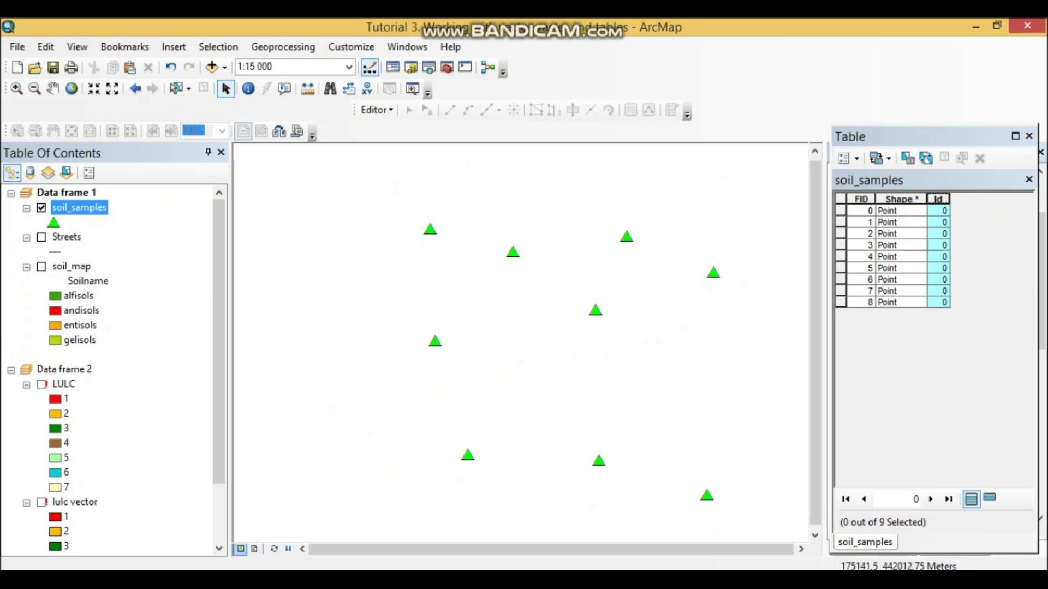